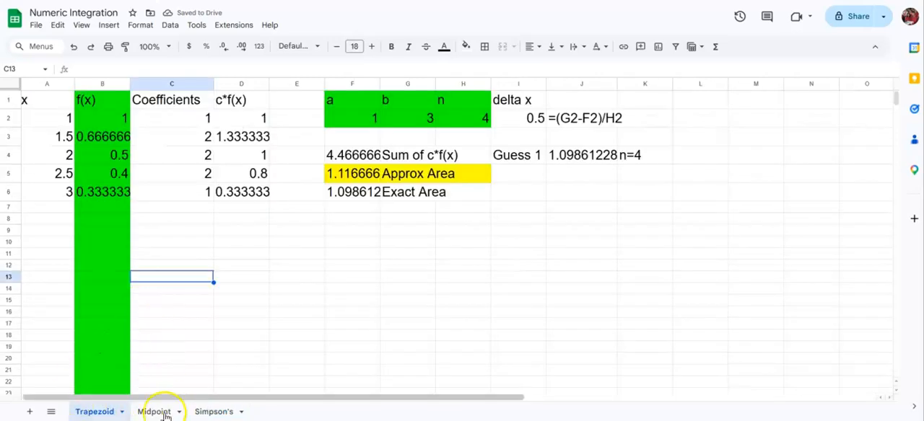
Copy the header row A1:I1 from the Trapezoid sheet into row 1 of the Simpson's sheet
click(144, 414)
click(87, 414)
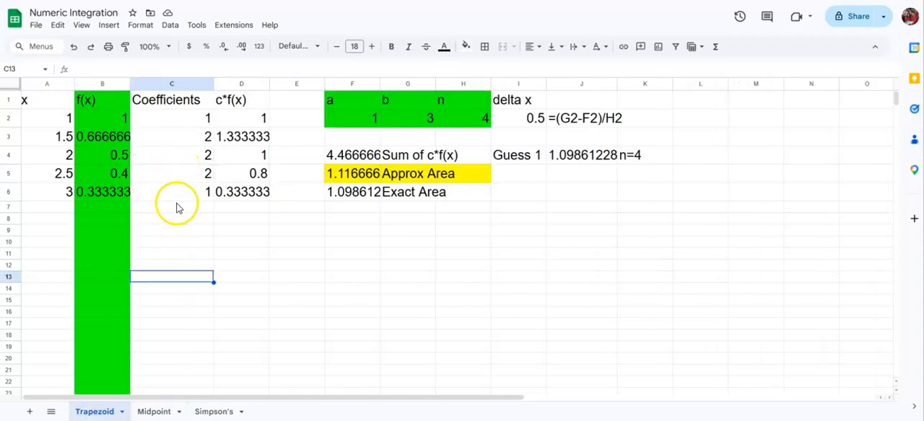
drag(47, 103, 509, 108)
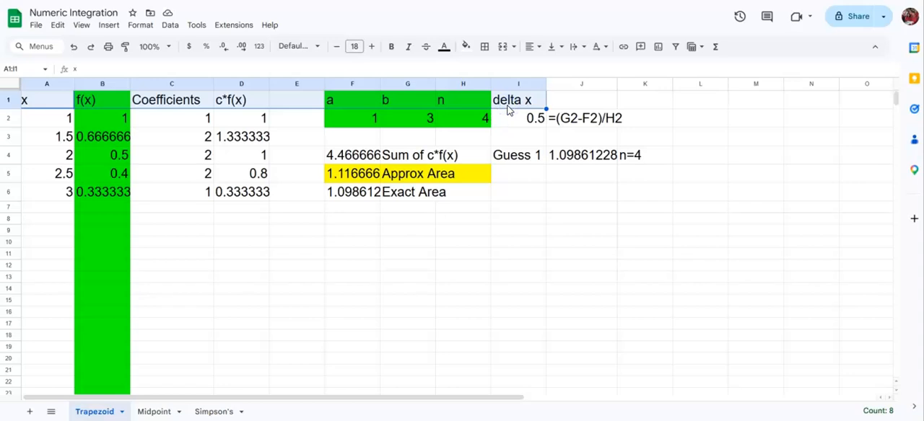
click(217, 410)
text(x	f(x)	Coefficient	c*f(x)		a	b	n	delta x)
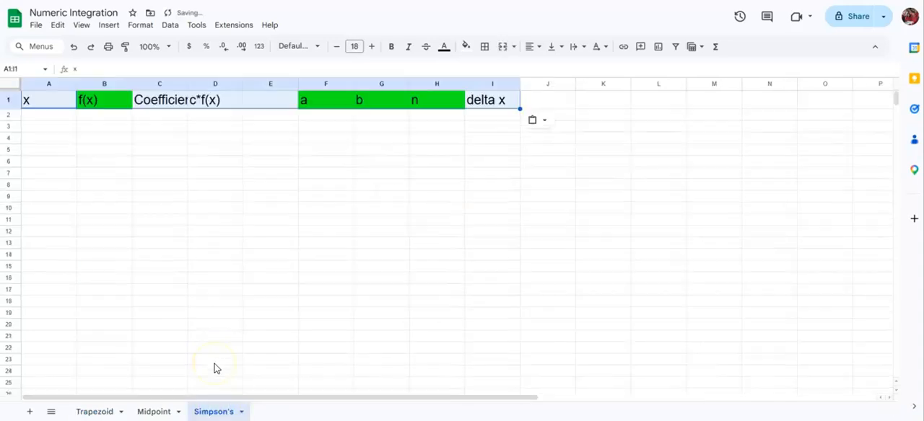
click(186, 303)
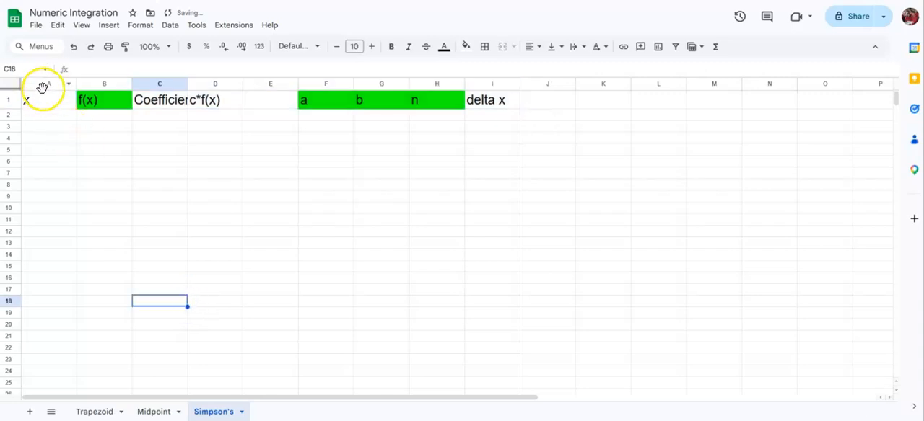
Set the font size of the entire Simpson's sheet to 18 and widen the Coefficients column to fit its header
key(ctrl+a)
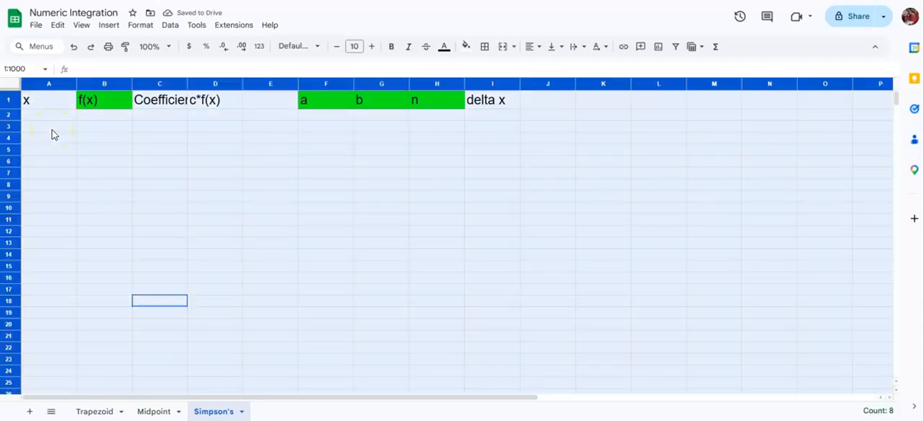
click(371, 48)
click(370, 47)
click(371, 48)
click(371, 47)
click(371, 48)
click(371, 48)
click(371, 47)
click(371, 48)
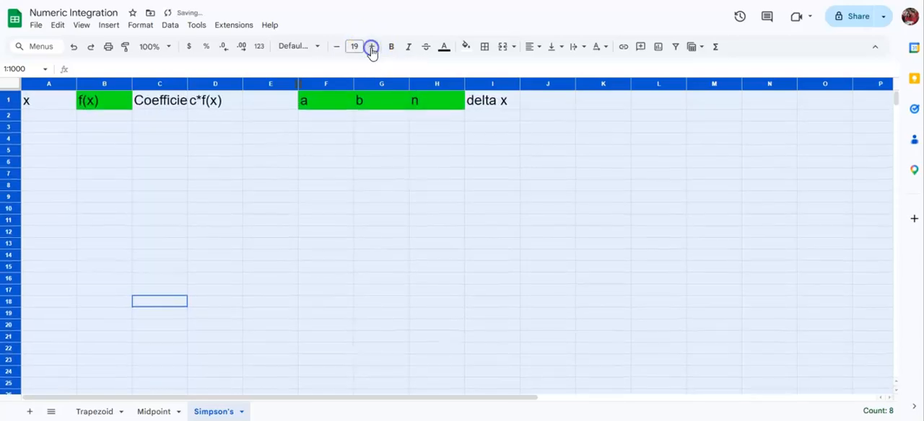
click(337, 47)
click(336, 143)
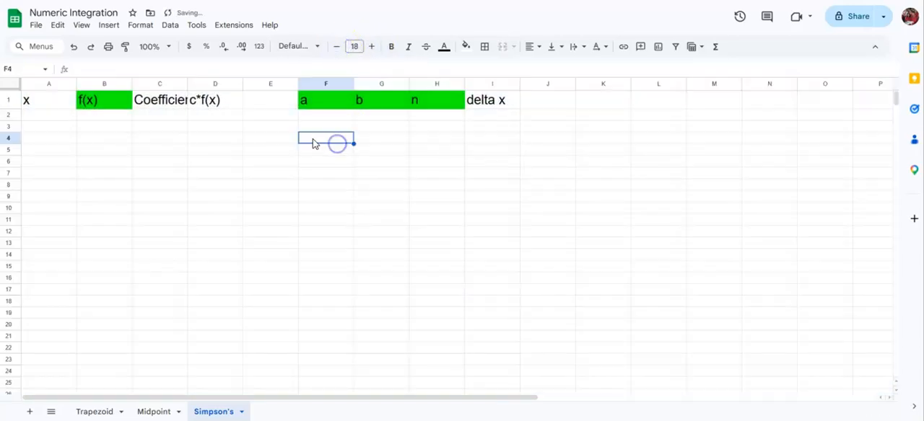
double_click(187, 83)
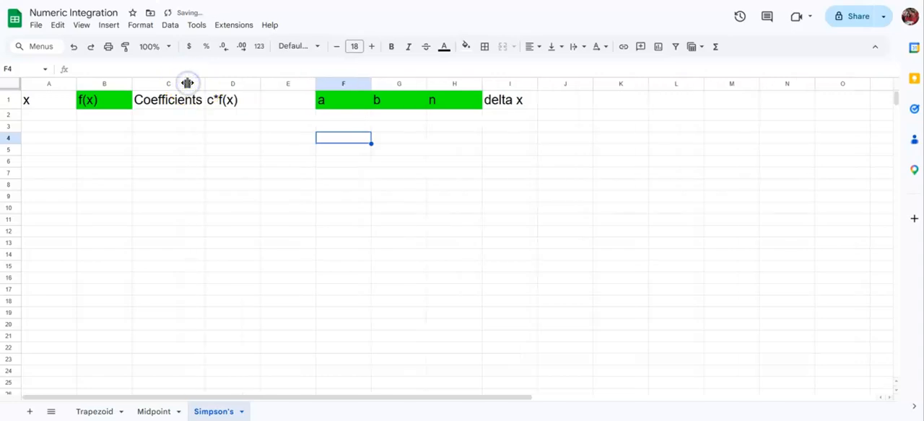
click(199, 139)
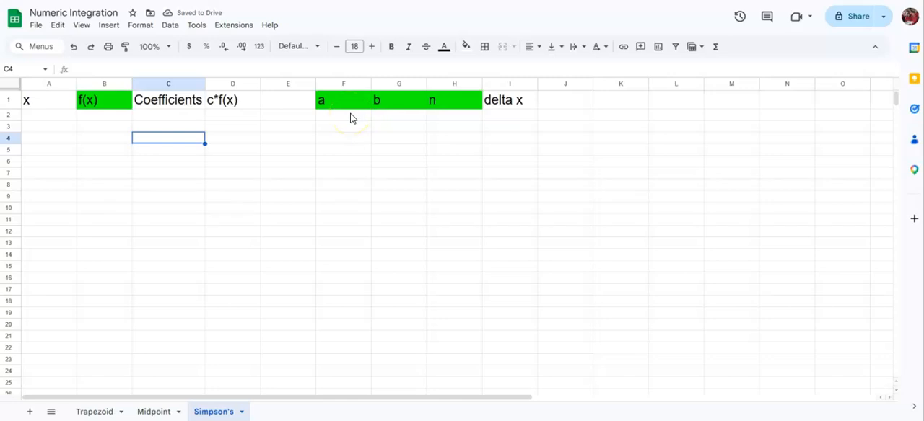
click(91, 409)
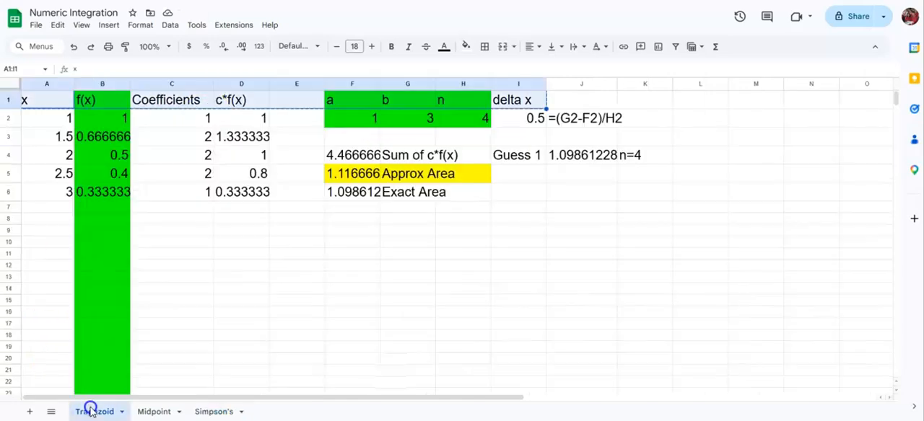
click(207, 412)
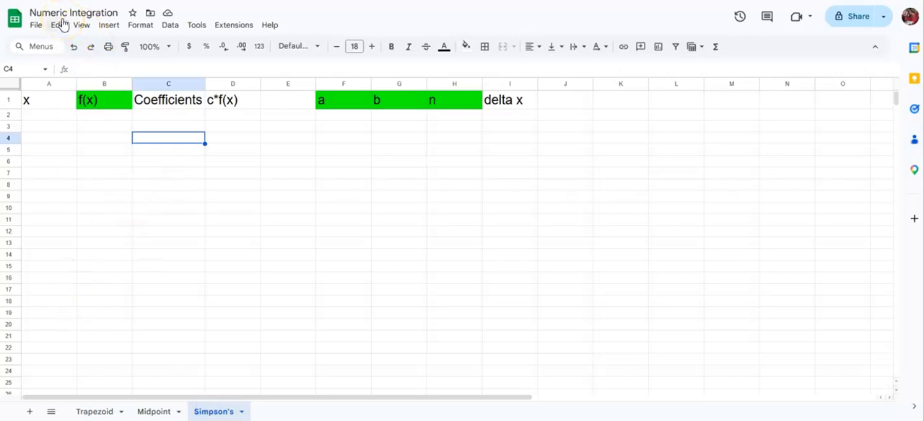
key(ctrl+z)
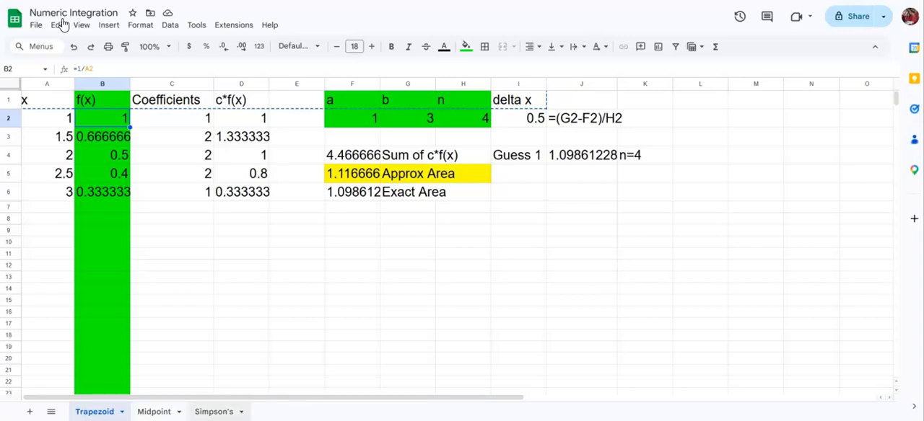
key(ctrl+z)
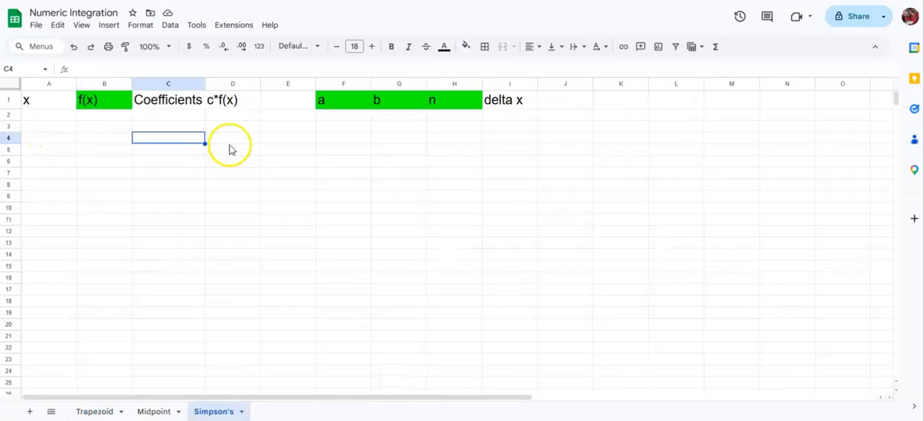
click(96, 411)
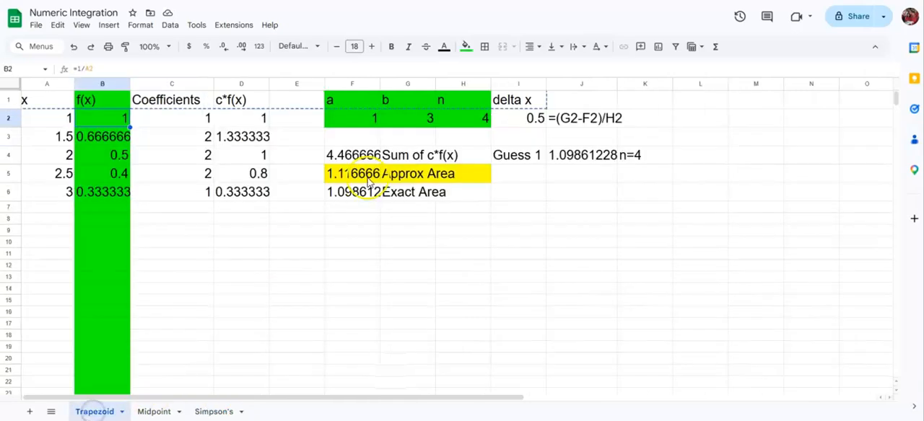
click(209, 411)
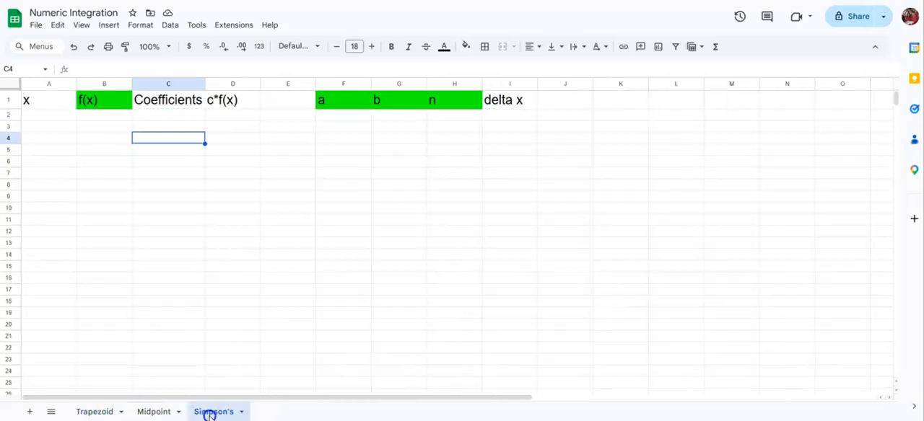
Enter 1 for a, 3 for b and 4 for n in cells F2:H2 of the Simpson's sheet
click(346, 116)
text(1)
key(Tab)
text(3)
key(Tab)
text(4)
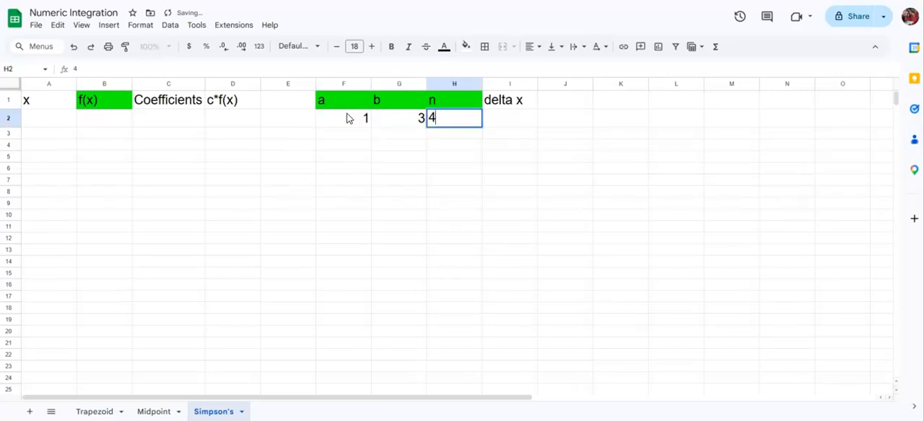
key(Tab)
Enter the delta x formula =(G2-F2)/H2 in cell I2
text(=)
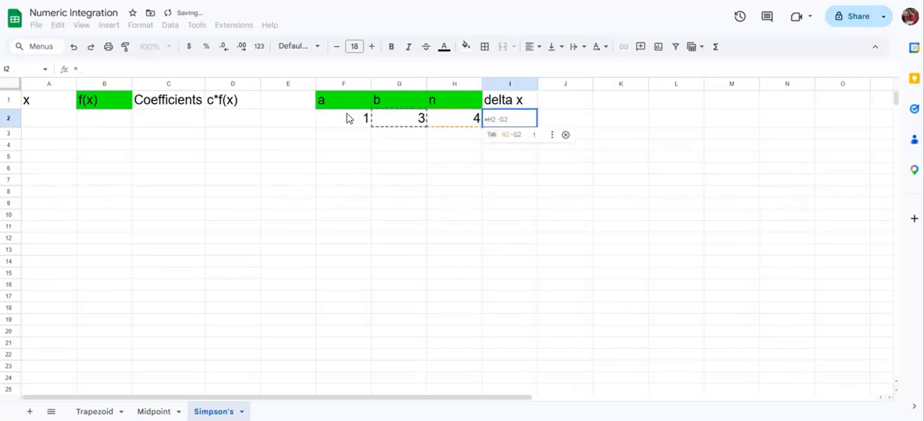
text(()
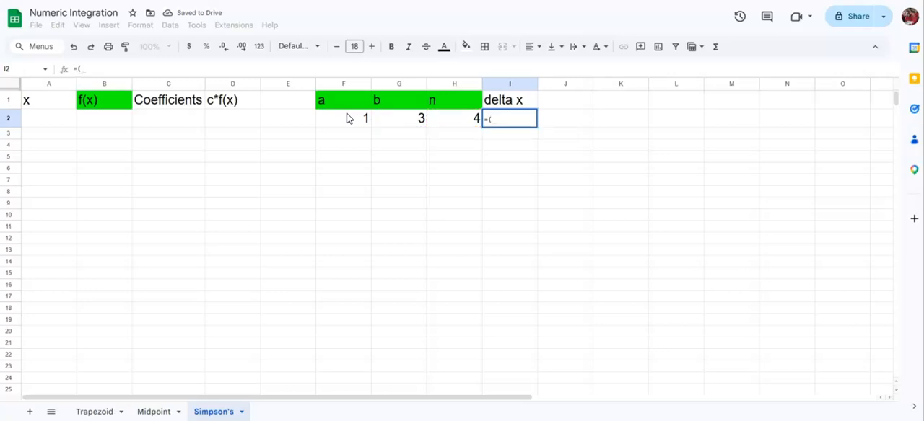
click(402, 126)
text(-)
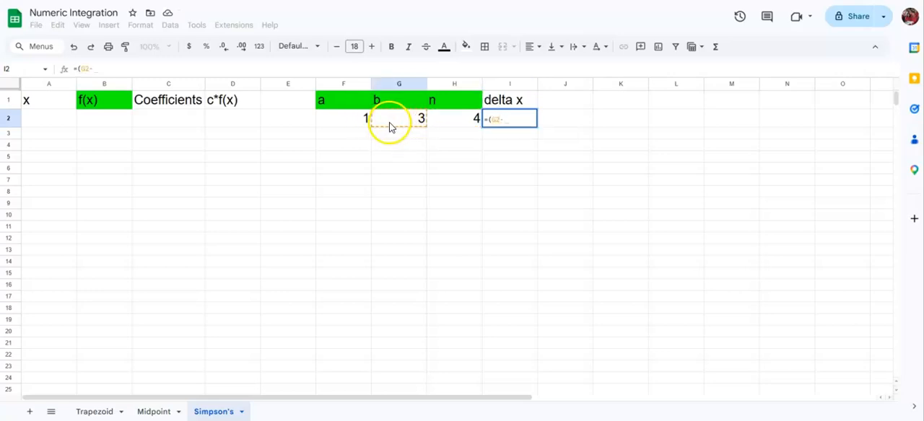
click(357, 126)
text()/)
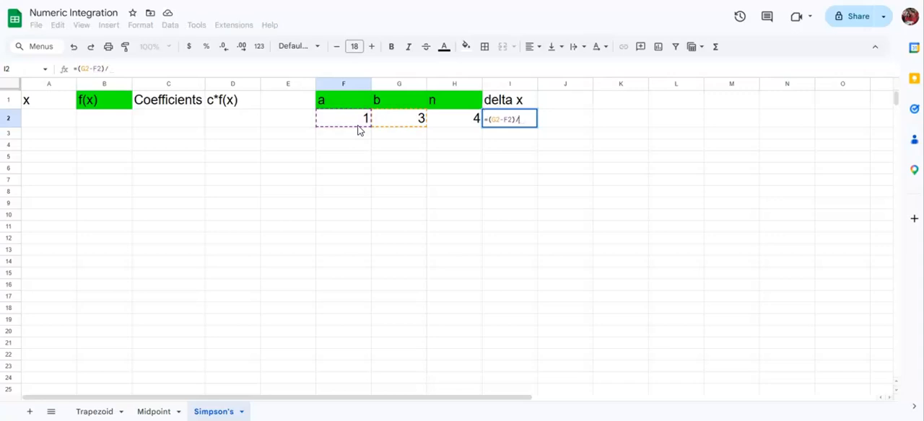
click(446, 118)
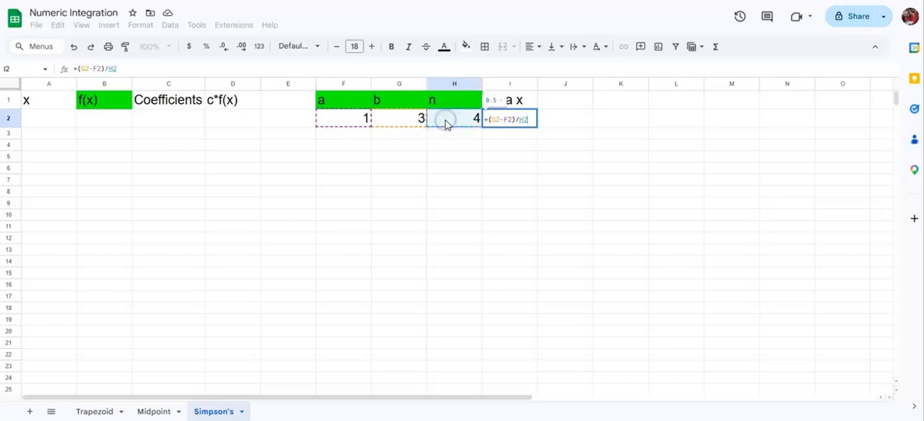
key(Return)
Set the first x value in A2 to reference a with the formula =F2
key(Left)
key(Left)
key(Left)
key(Left)
key(Left)
key(Left)
key(Left)
key(Left)
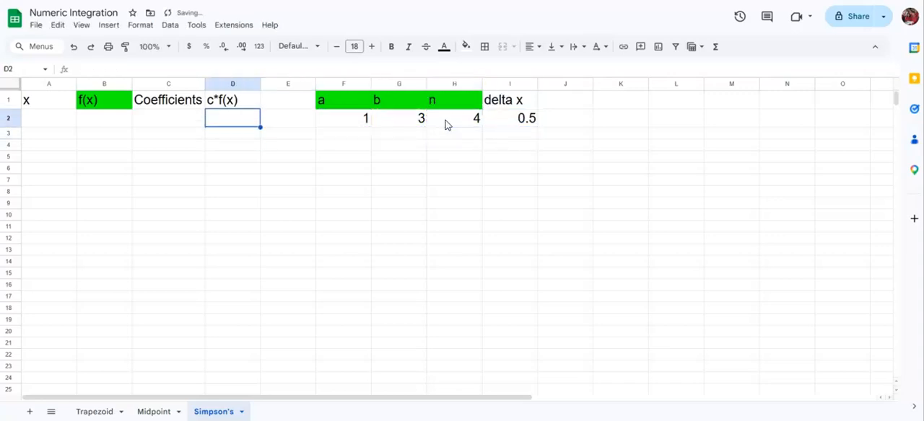
key(Up)
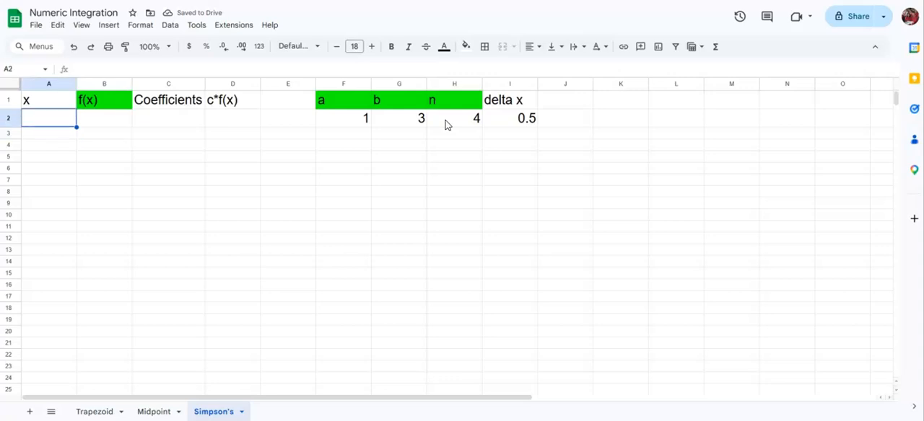
text(=)
click(340, 120)
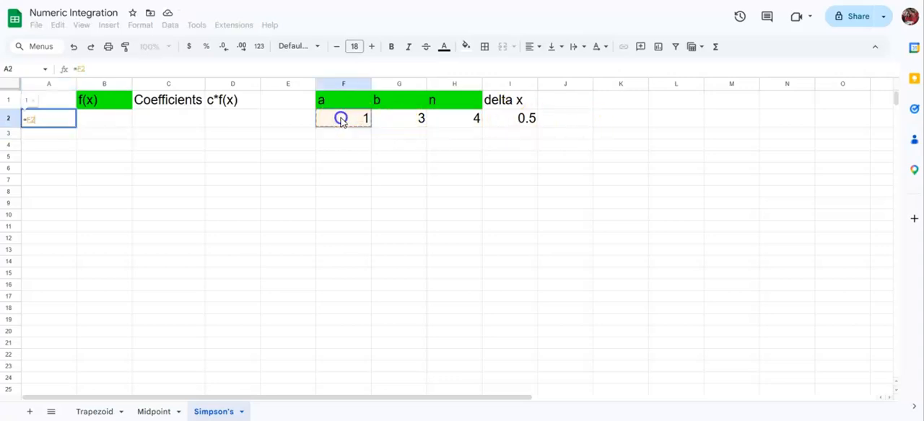
key(Return)
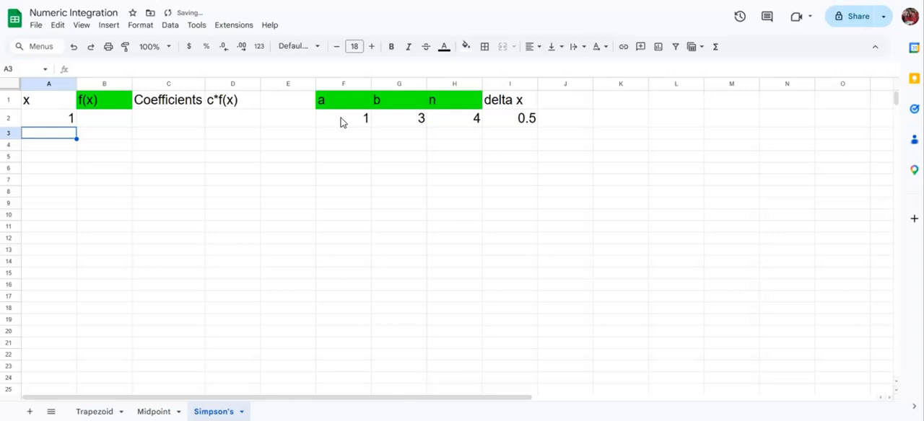
Enter =A2+$I$2 in A3 with an absolute reference to delta x and fill the formula down to A6
text(=)
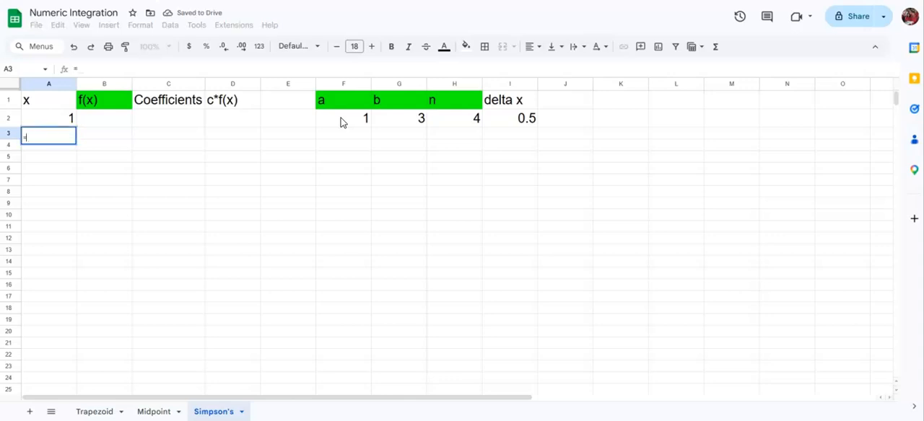
click(52, 120)
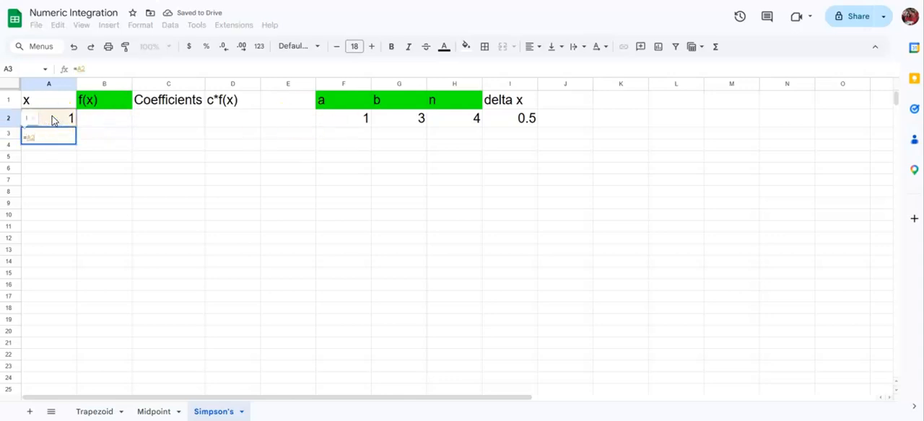
text(+)
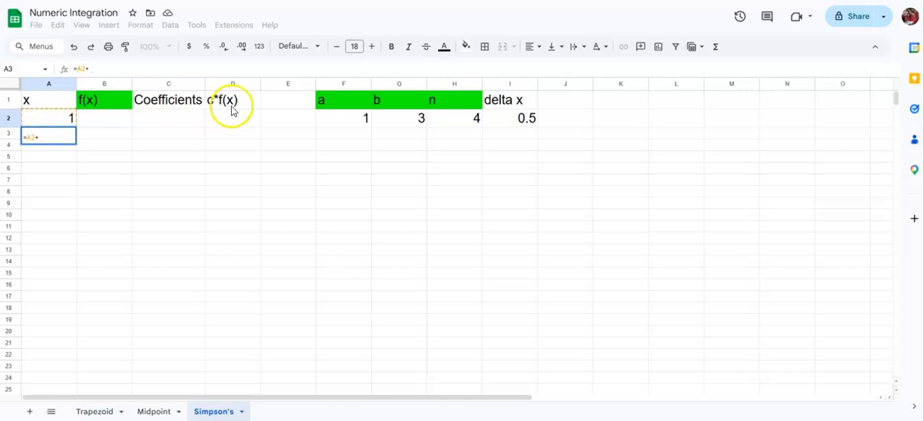
click(501, 123)
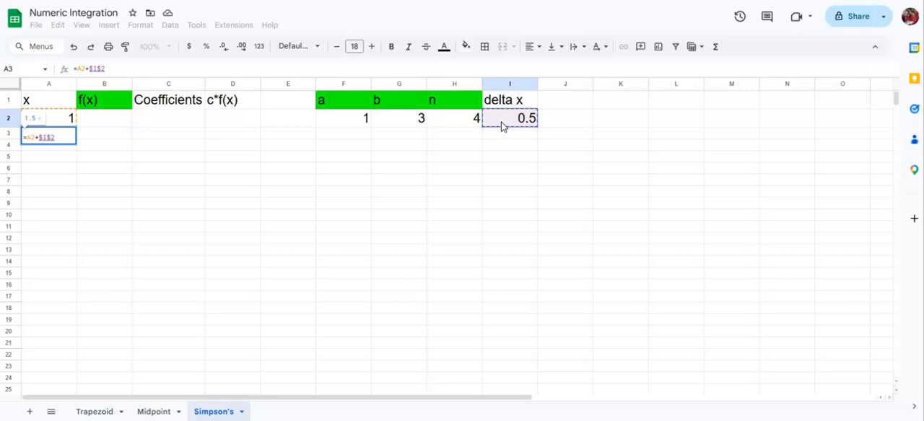
key(Return)
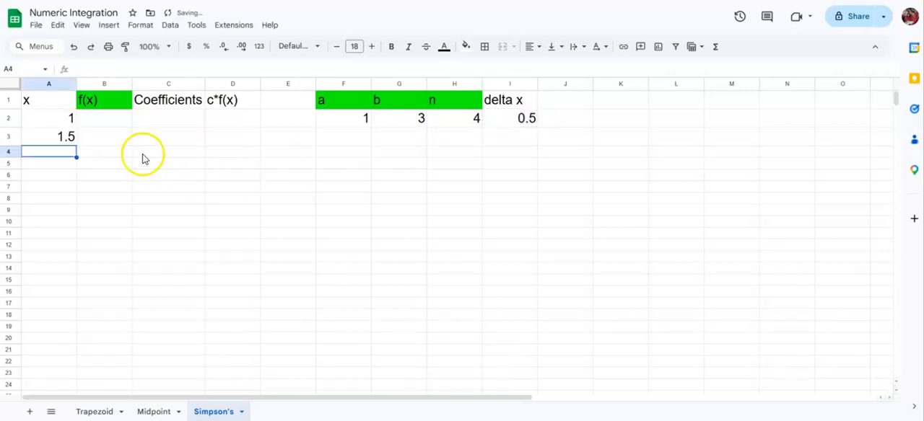
click(66, 136)
drag(76, 146, 69, 193)
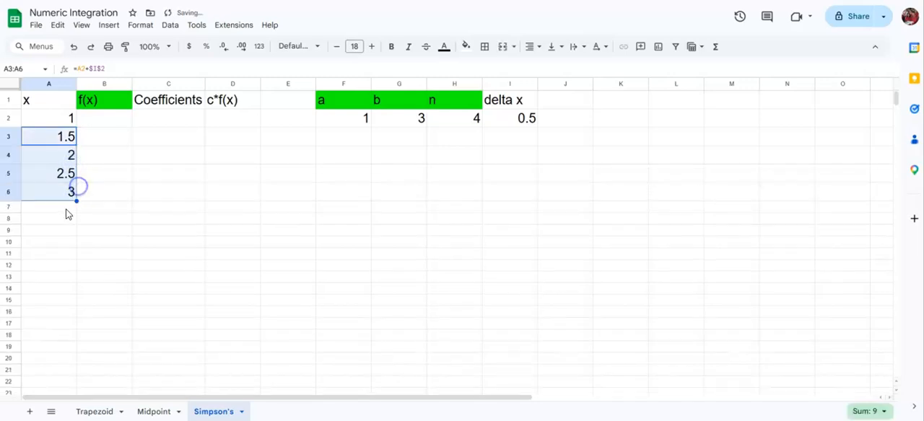
click(65, 210)
Enter the function formula =1/A2 in B2 and fill the f(x) column down to B6
click(107, 118)
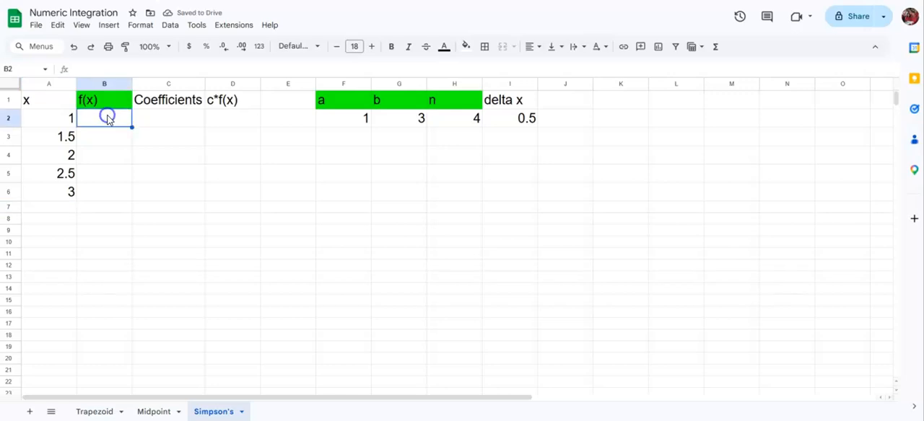
text(=)
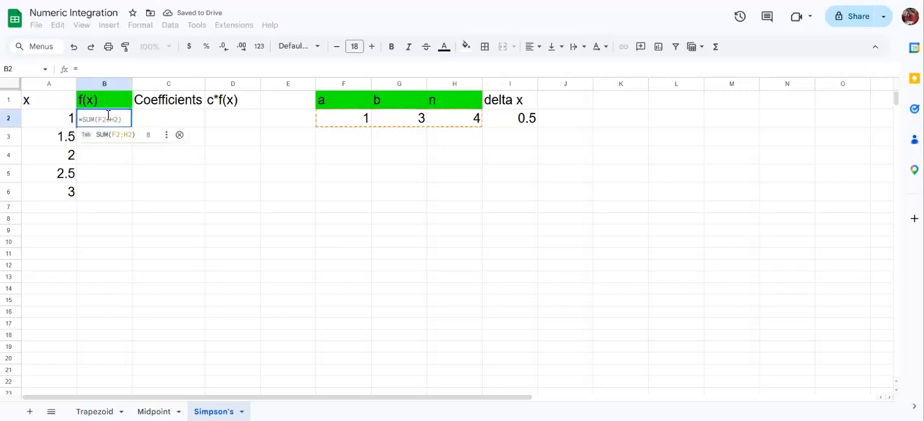
text(1/)
click(45, 117)
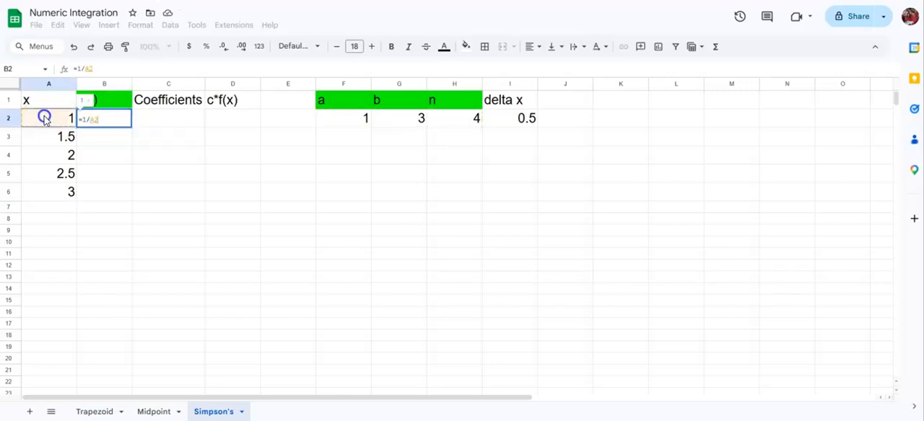
key(Return)
click(143, 210)
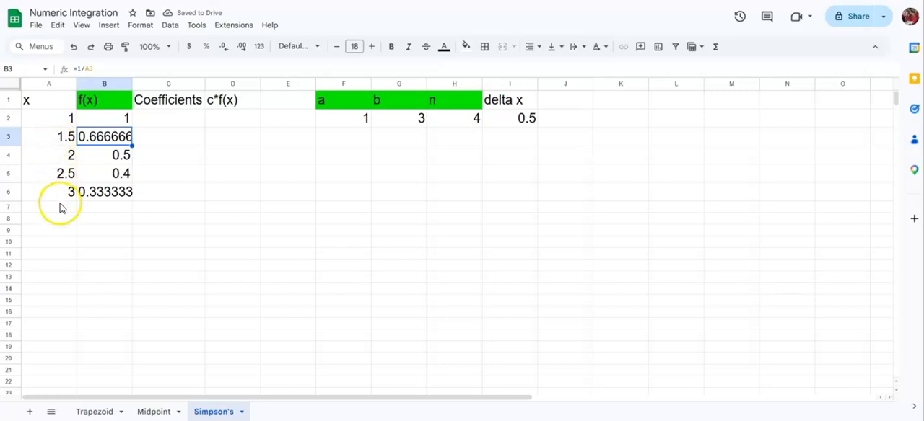
Enter the Simpson's rule coefficients 1, 4, 2, 4, 1 in cells C2 to C6
click(167, 144)
click(165, 126)
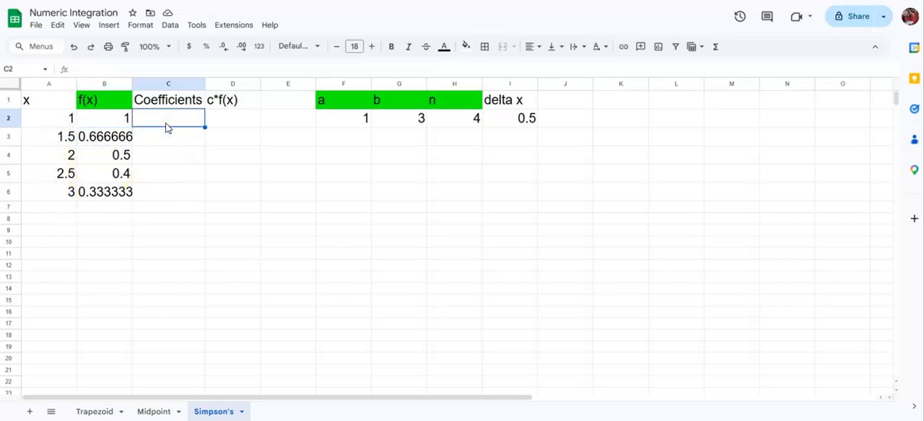
key(Right)
key(Right)
key(Right)
key(Right)
key(Right)
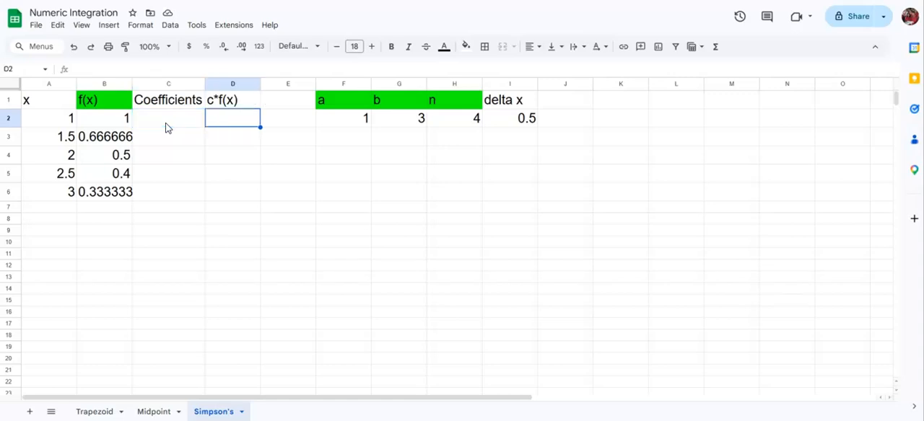
key(Left)
key(Left)
key(Left)
key(Left)
key(Left)
text(1)
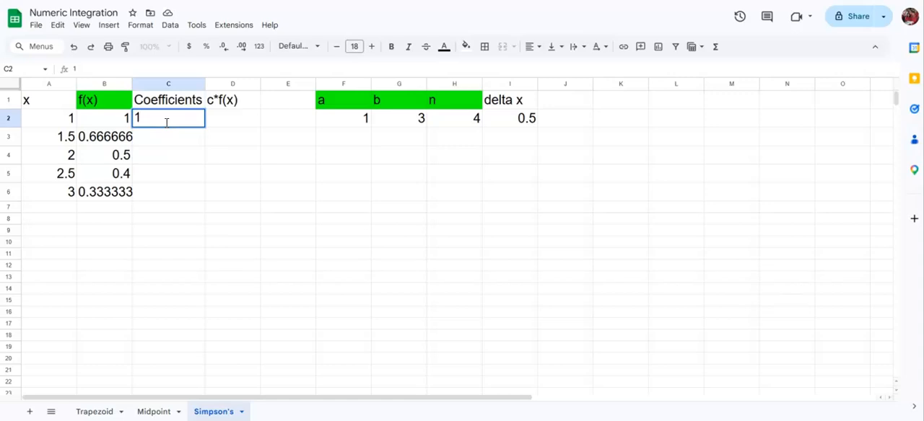
key(Return)
text(4)
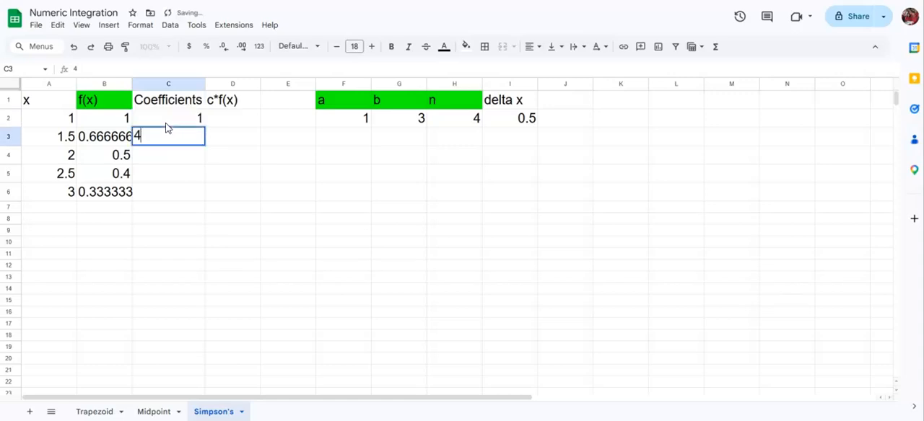
key(Return)
text(2)
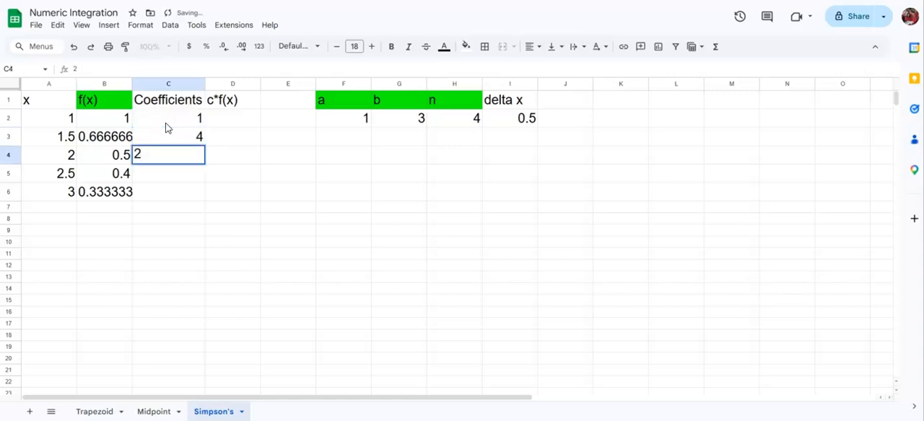
key(Return)
text(4)
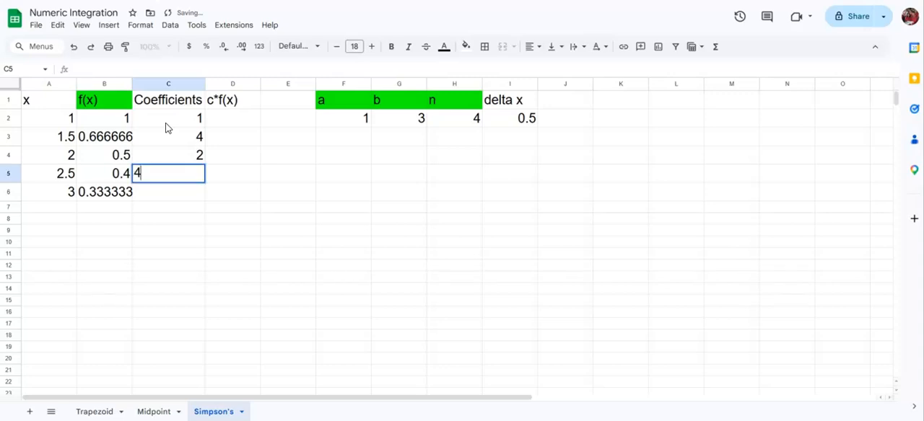
key(Return)
text(1)
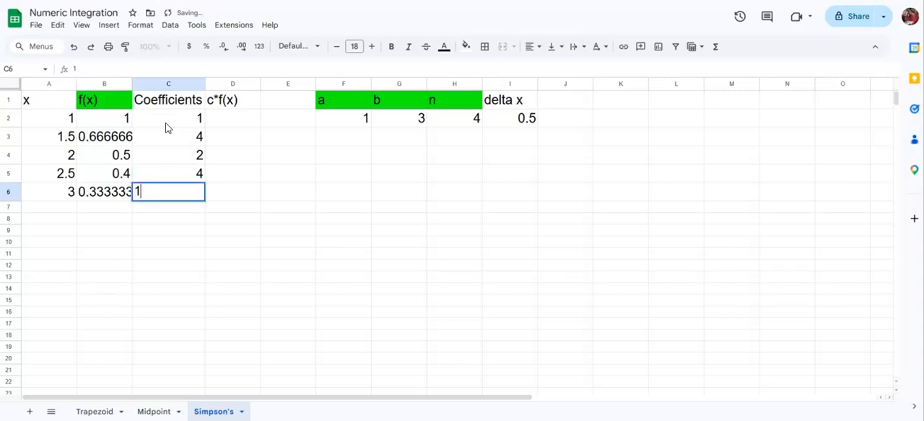
key(Return)
Go over the pattern of the Simpson's rule coefficients in cells C2 to C6
key(Up)
key(Up)
key(Up)
key(Up)
key(Up)
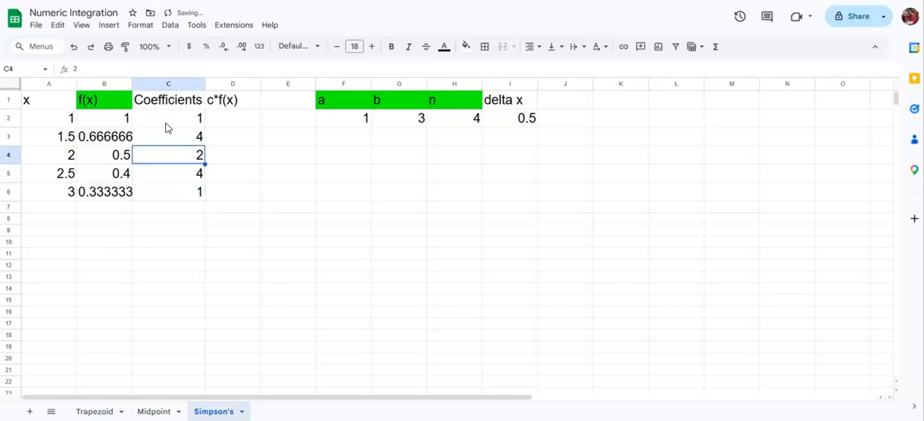
key(Down)
key(Down)
key(Down)
key(Down)
key(Up)
key(Down)
key(Up)
key(Down)
key(Up)
key(Up)
key(Up)
key(Up)
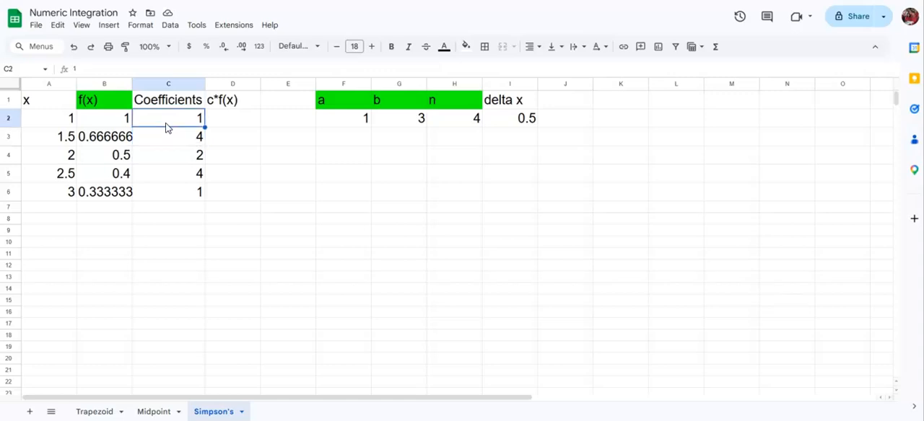
Enter the product formula =C2*B2 in D2 and fill the c*f(x) column down to D6
key(Right)
text(=)
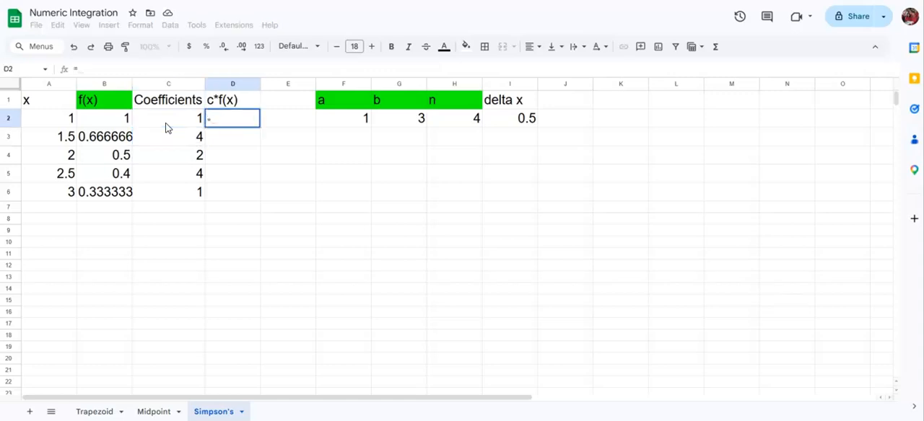
click(162, 122)
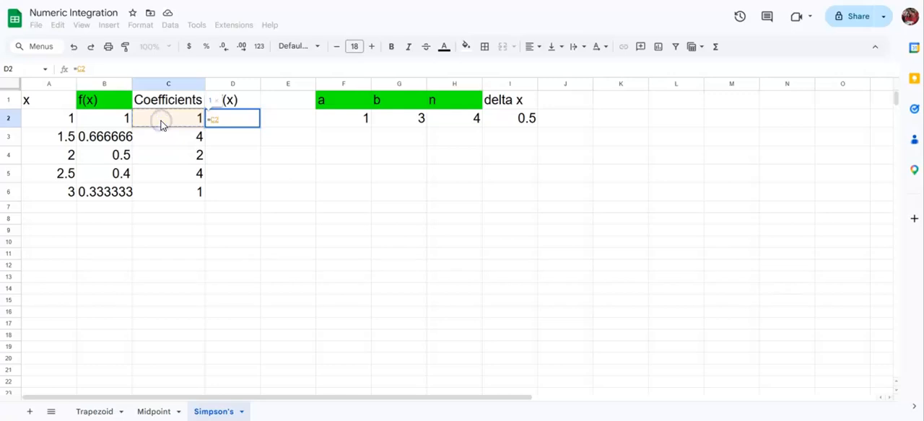
text(*)
click(112, 121)
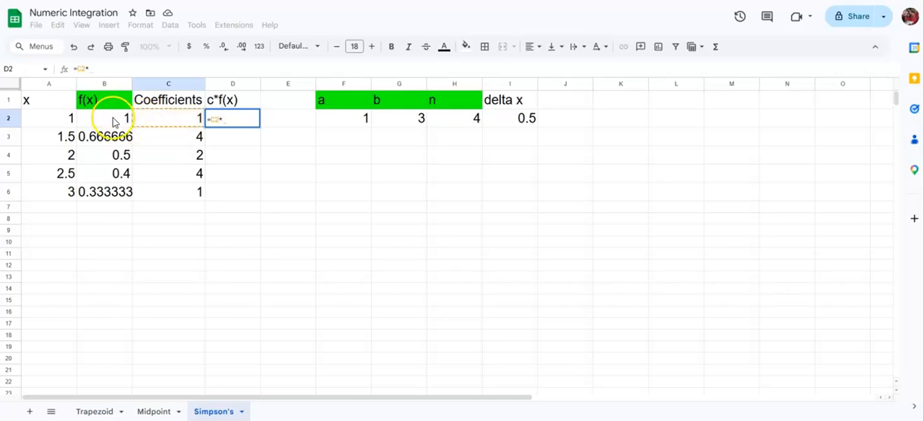
key(Return)
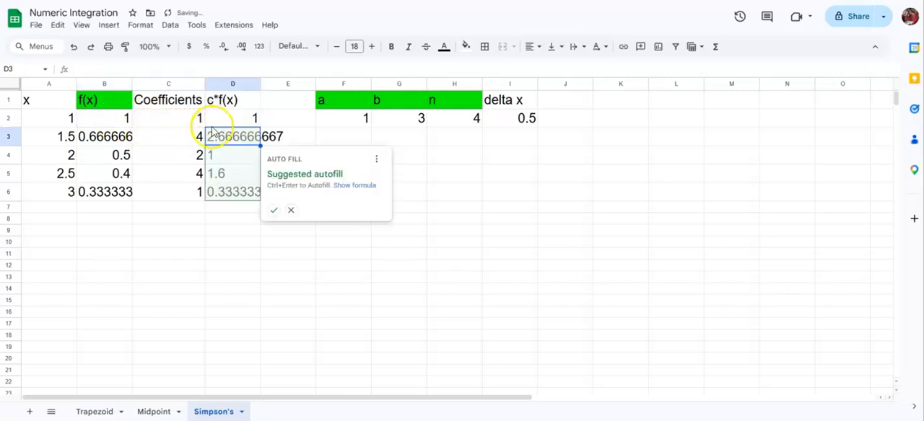
click(273, 210)
click(244, 233)
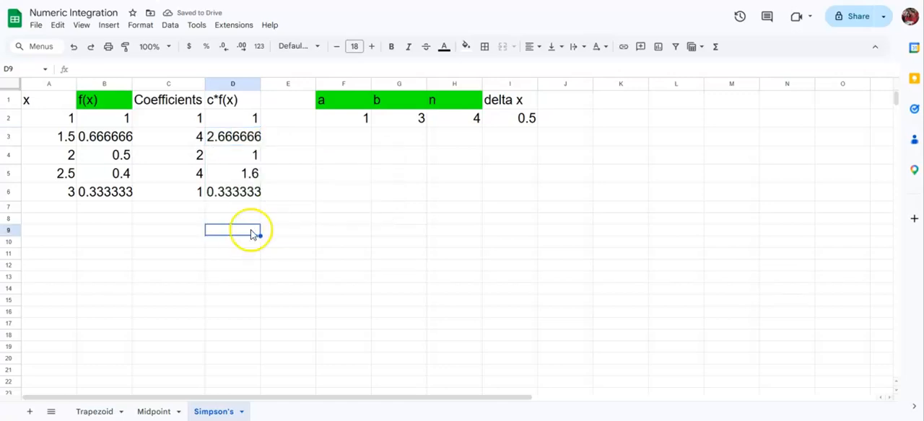
Check the Trapezoid sheet's layout and total column D in cell F4 of the Simpson's sheet with =sum(D:D)
click(94, 412)
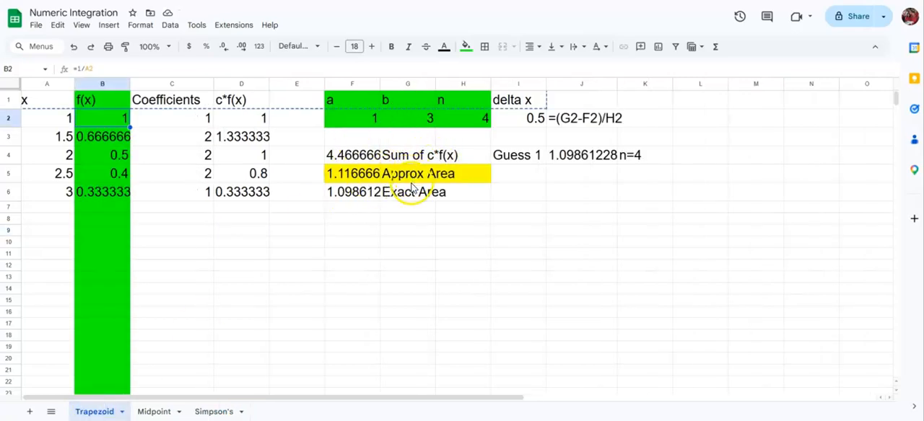
click(203, 411)
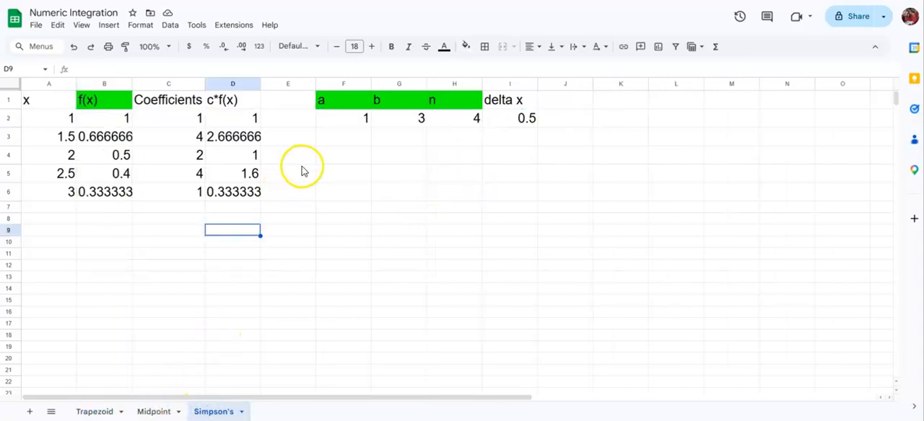
click(324, 163)
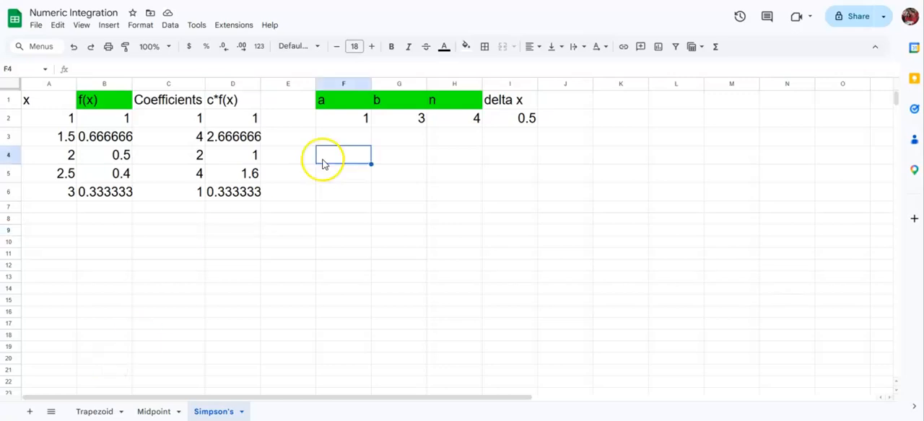
text(=sum()
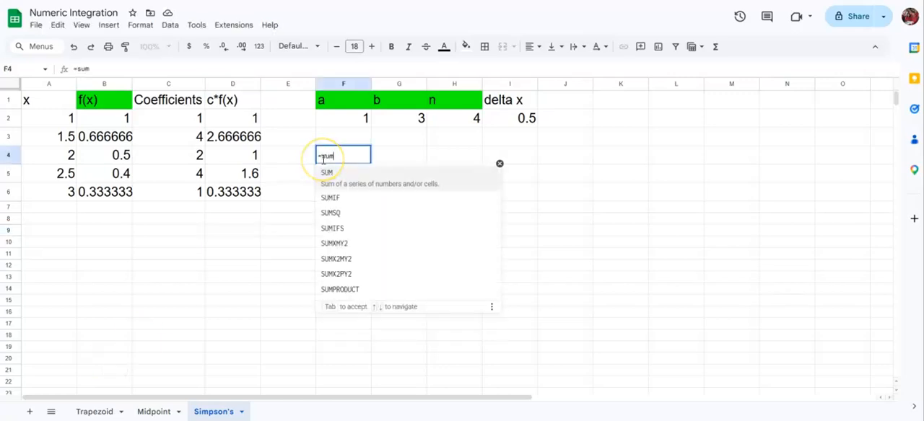
click(232, 84)
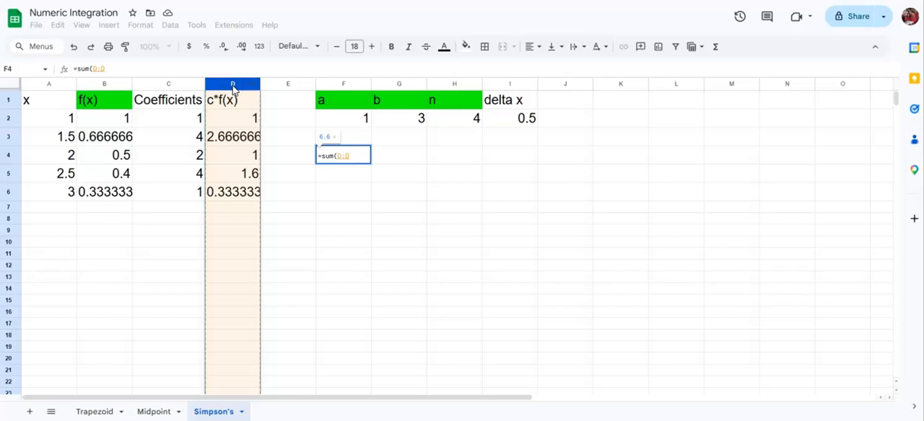
key(Return)
Label the total in cell G4 as "Sum of C*f(x)"
key(Right)
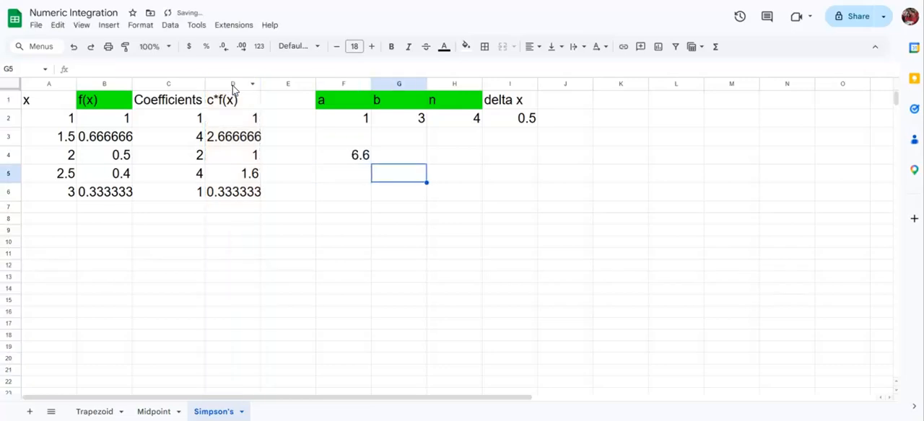
key(Up)
text(Su)
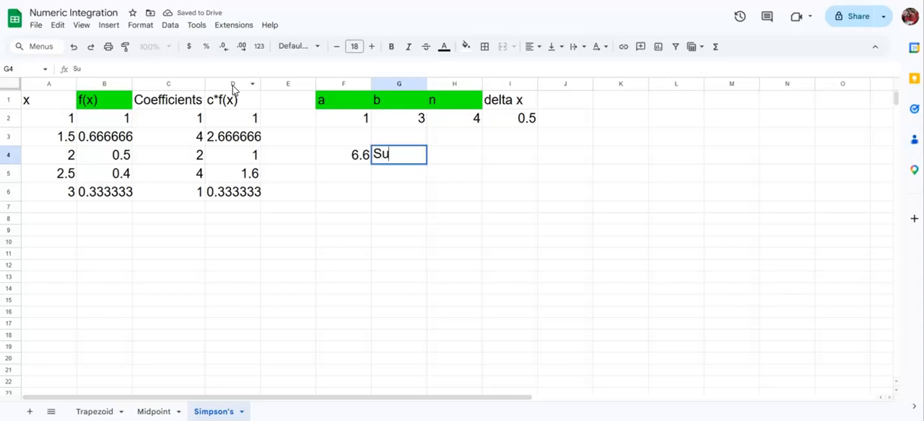
text(m of C)
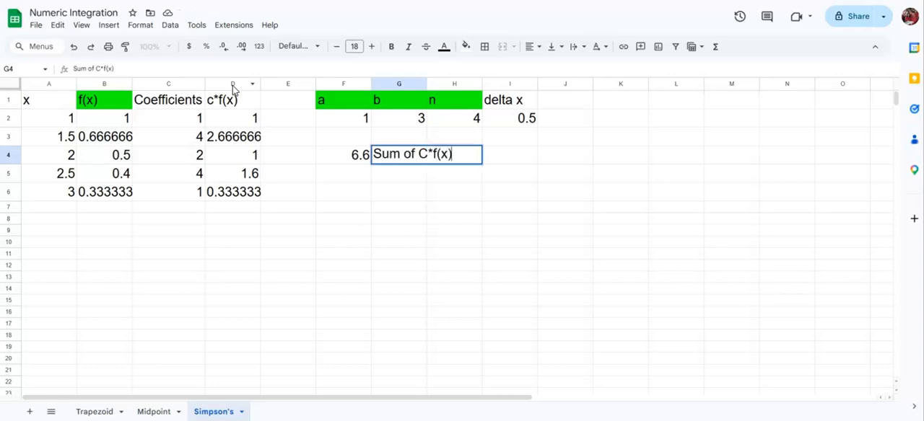
text(*f(x))
key(Return)
Enter the Simpson's rule area formula =I2/3*F4 in cell F5
key(Left)
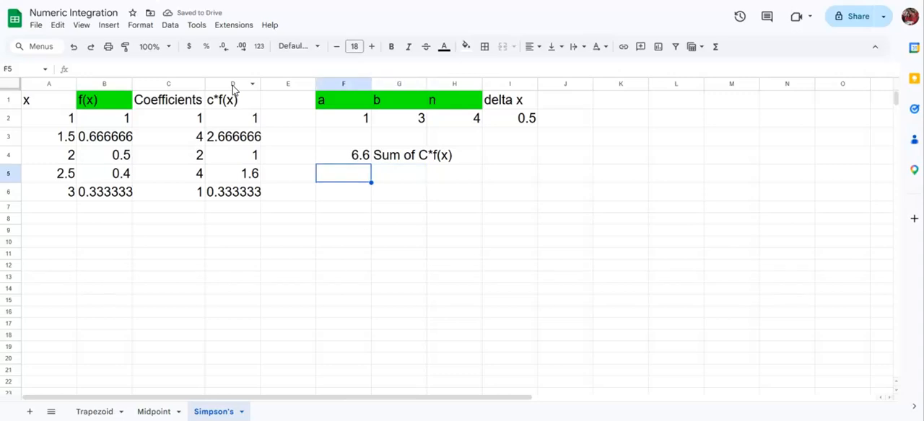
text(=)
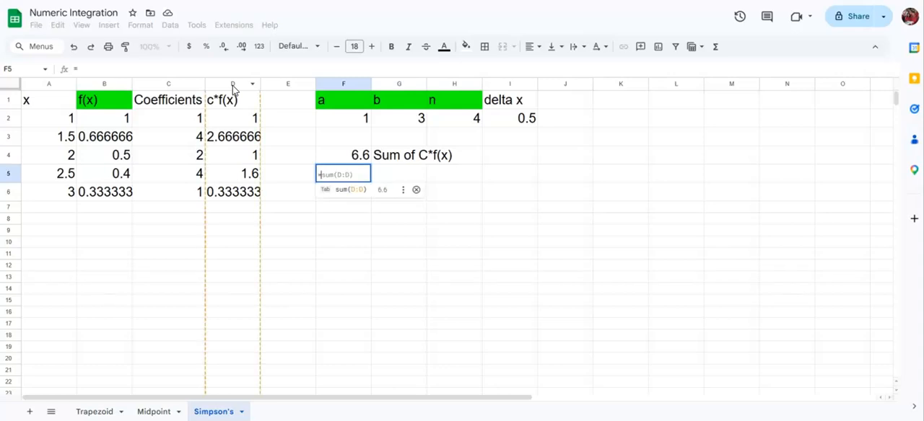
click(503, 122)
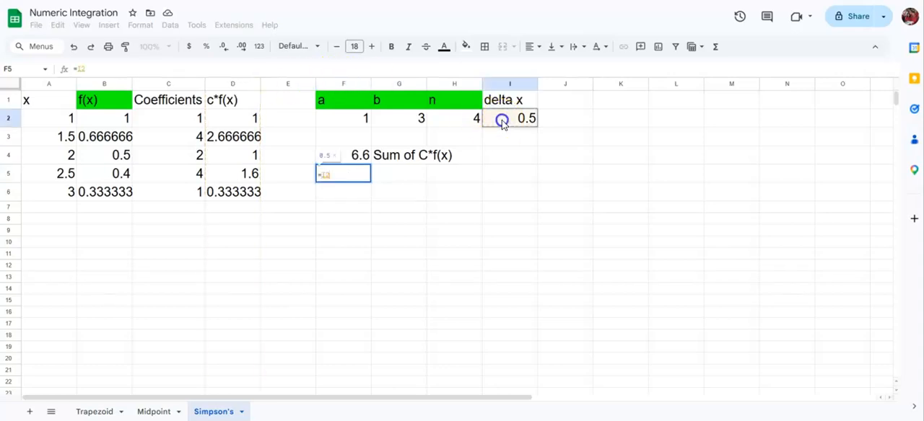
text(/)
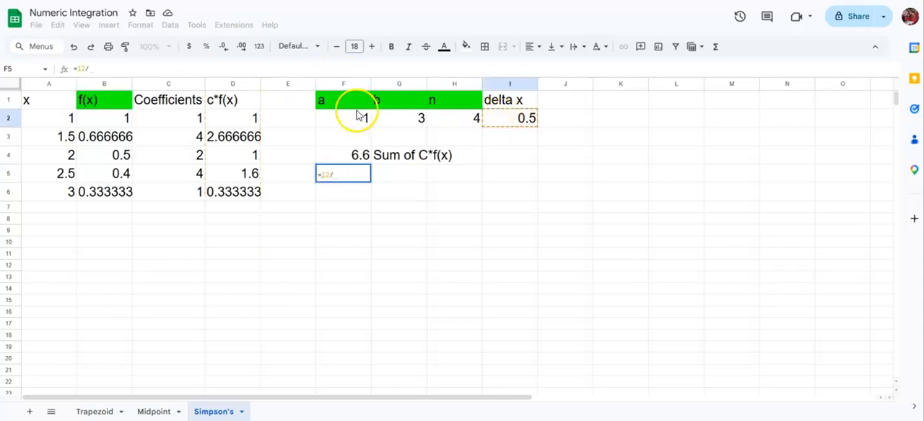
text(3)
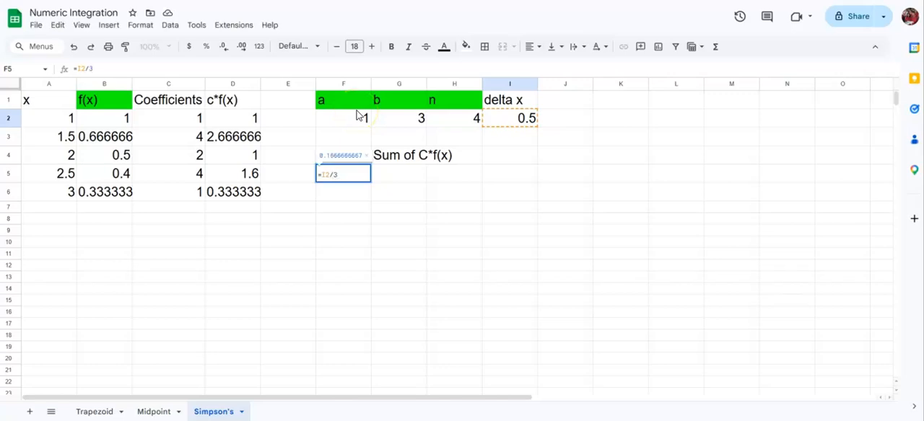
text(*)
click(347, 156)
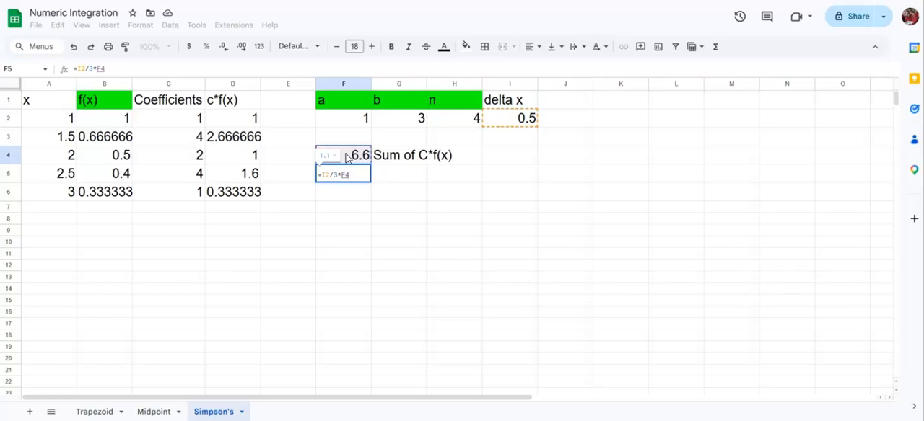
key(Return)
Label cell G5 as "Approx Area" and cell G6 as "Exact Area"
key(Up)
key(Right)
text(App)
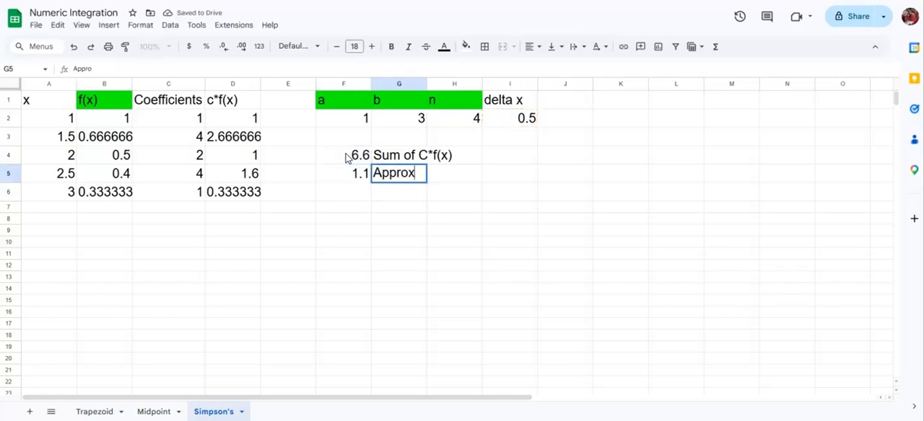
text(rox Area)
key(Return)
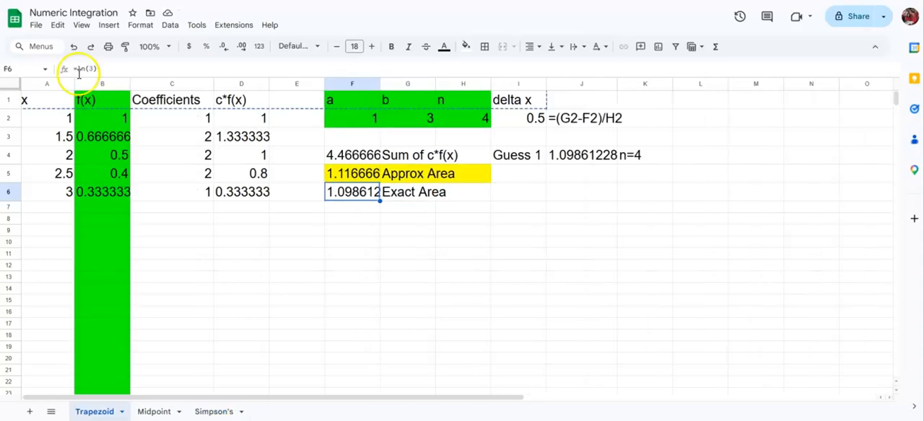
Enter the exact area formula =ln(3) in cell F6 of the Simpson's sheet
click(212, 414)
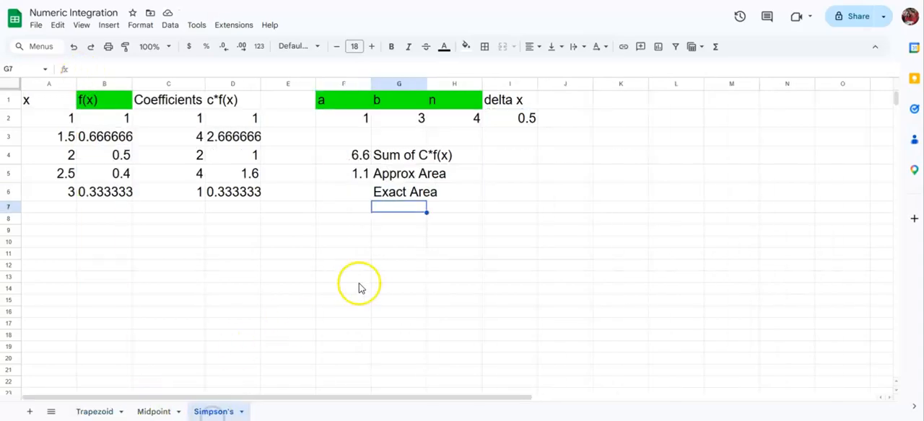
click(353, 192)
text(=)
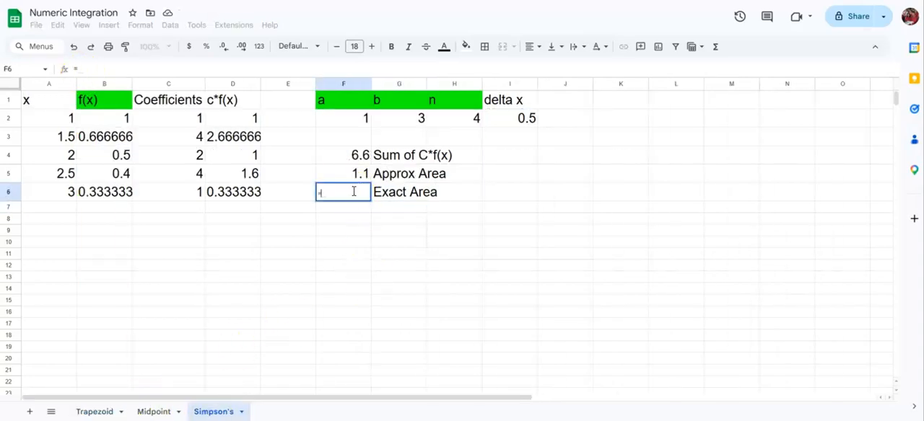
text(ln(3))
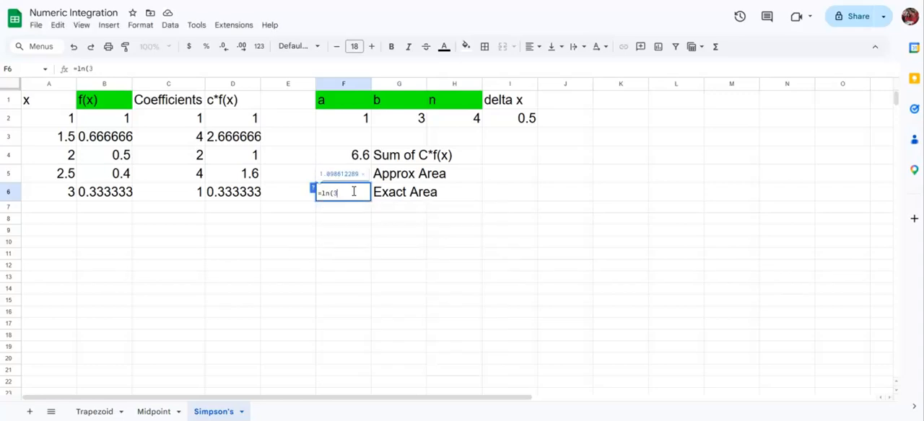
key(Return)
Show more decimal places for the Sum of C*f(x) and Approx Area values in cells F4:F5 of the Simpson's sheet
click(343, 175)
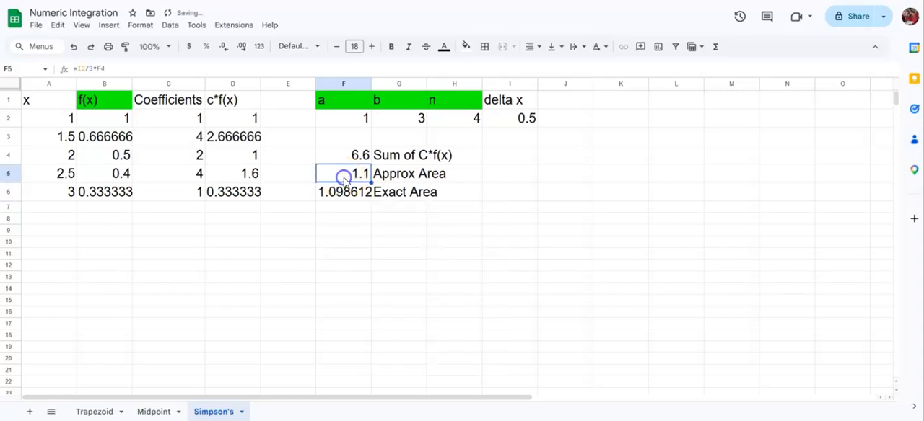
drag(334, 158, 334, 171)
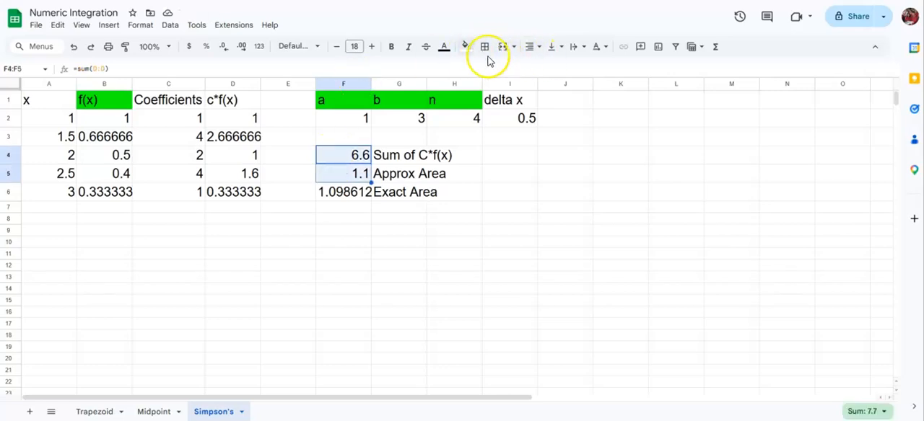
click(240, 47)
click(241, 47)
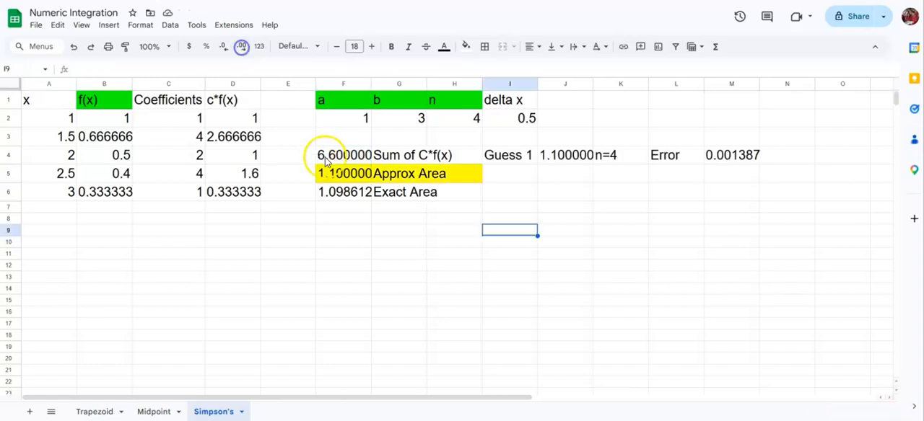
click(336, 172)
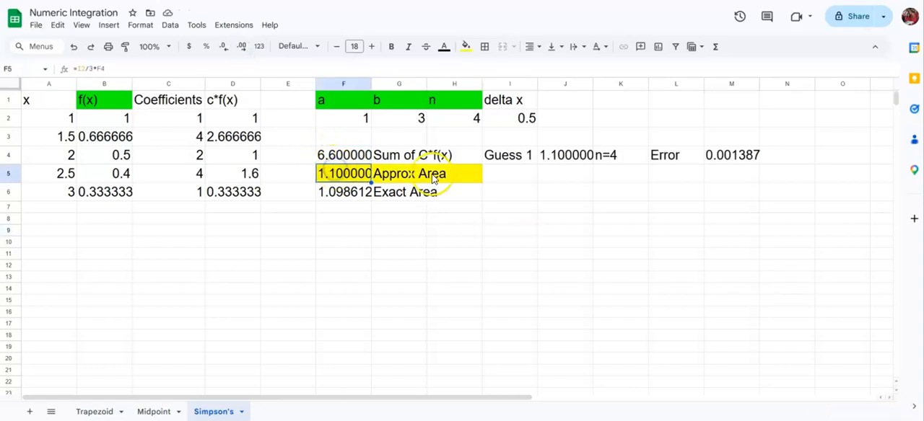
Compare the n=4 approximate areas and errors on the Midpoint, Trapezoid and Simpson's sheets
click(148, 410)
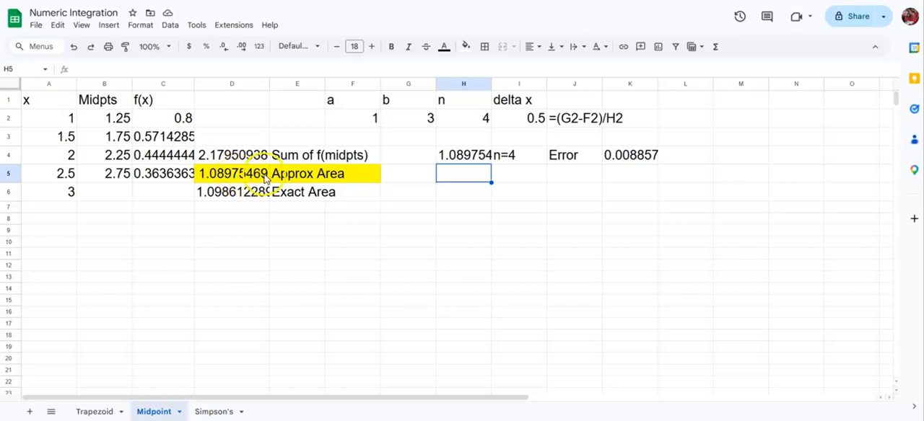
click(101, 409)
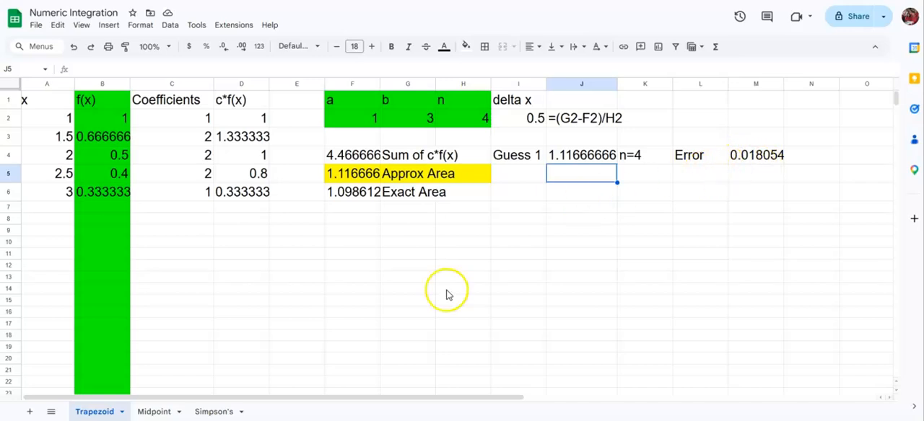
click(154, 411)
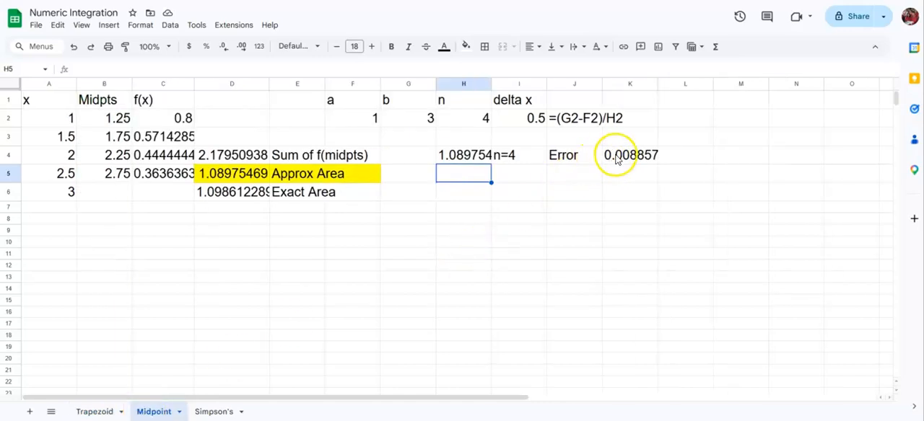
click(213, 413)
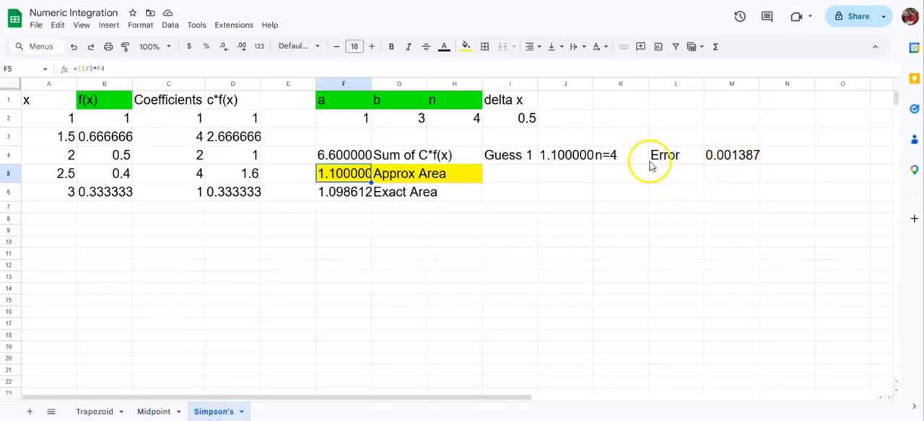
Compare the n=8 approximations and their errors across the Trapezoid, Midpoint and Simpson's sheets
click(99, 412)
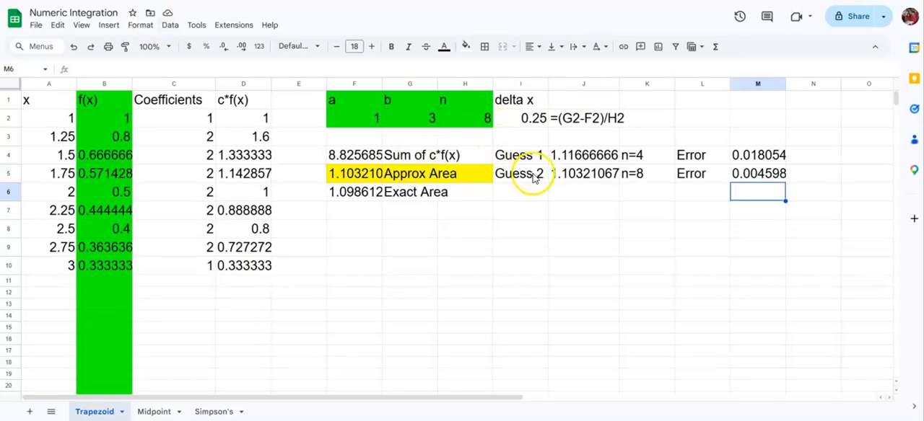
click(566, 178)
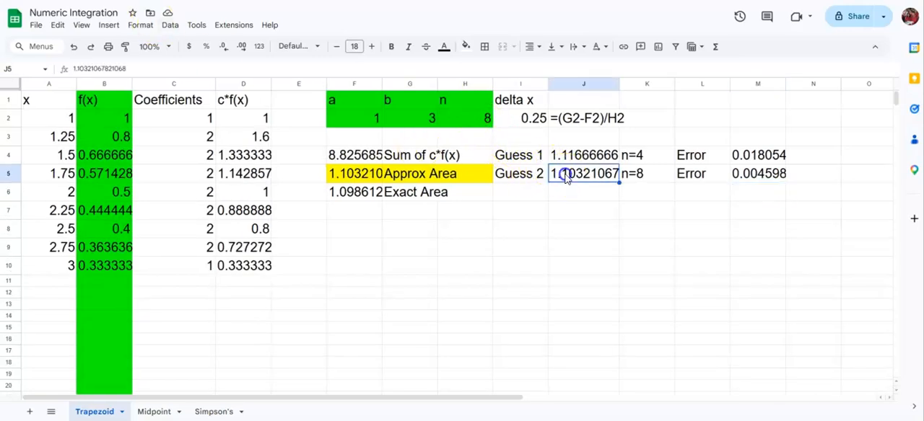
click(747, 182)
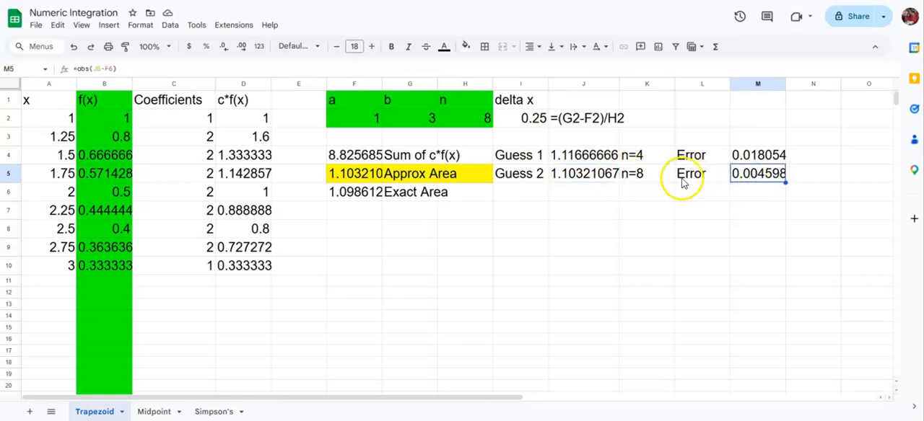
click(159, 411)
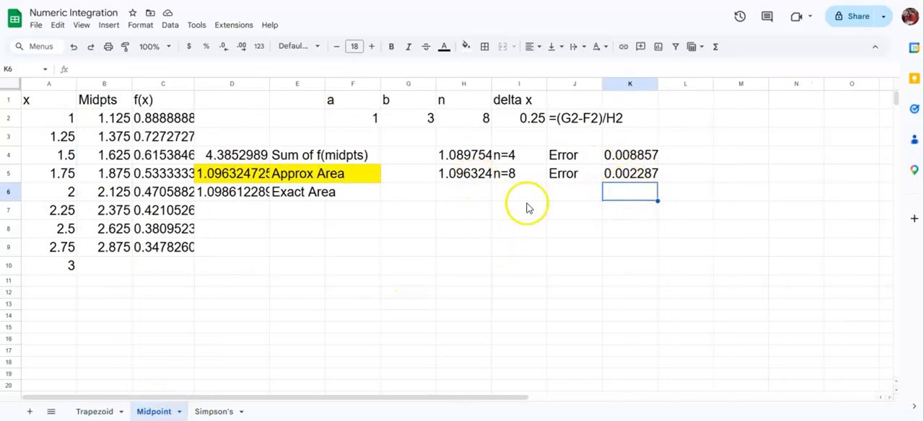
click(101, 409)
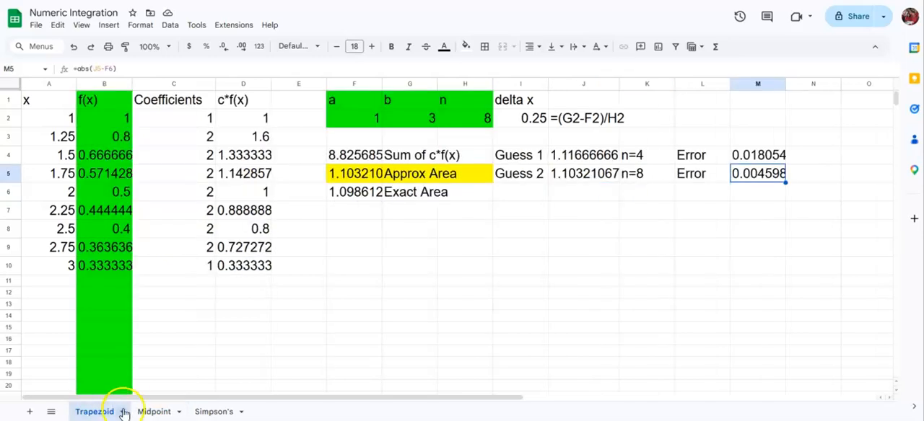
click(153, 412)
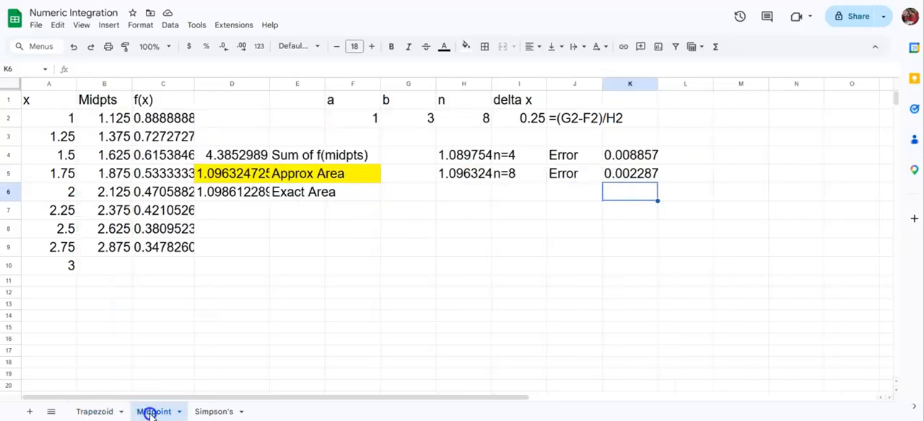
click(213, 411)
click(729, 158)
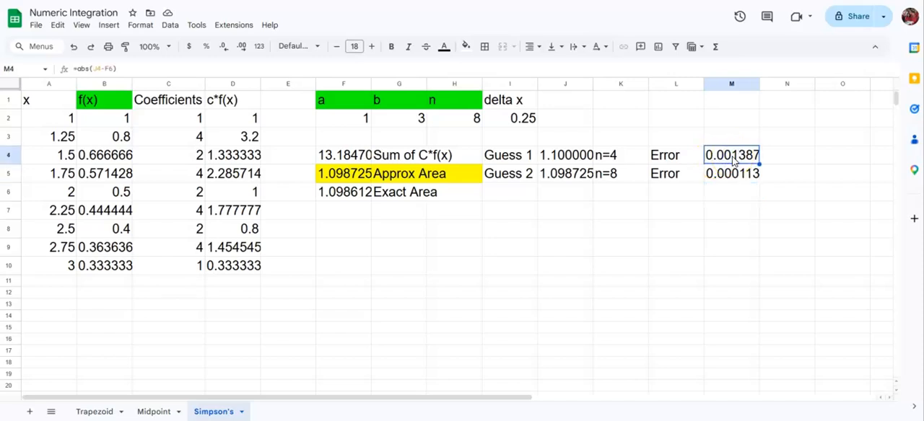
click(608, 177)
click(725, 179)
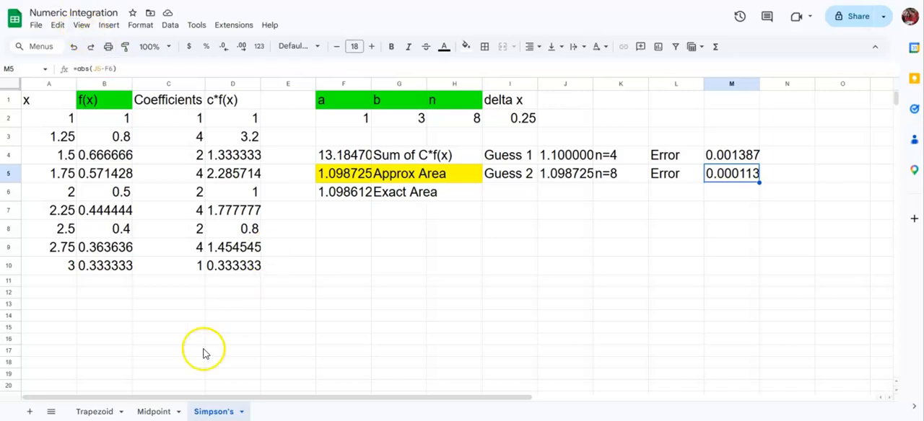
Compare the third-guess errors on the Midpoint and Trapezoid sheets with the n=8 error on the Simpson's sheet
click(157, 412)
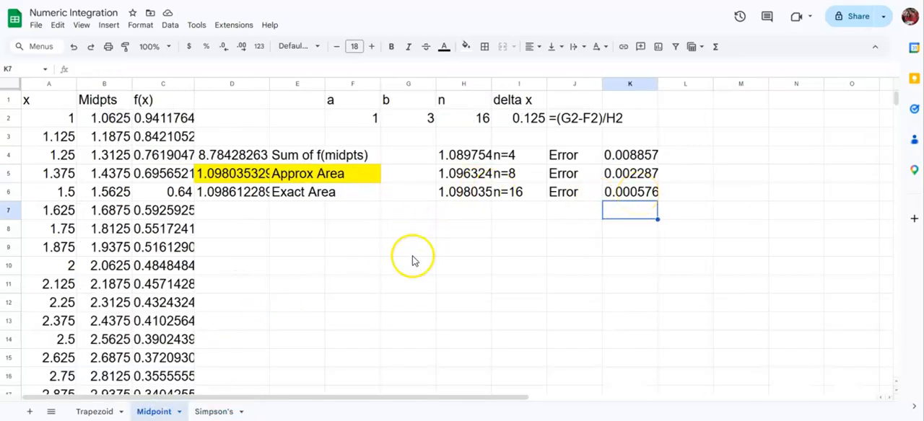
click(94, 412)
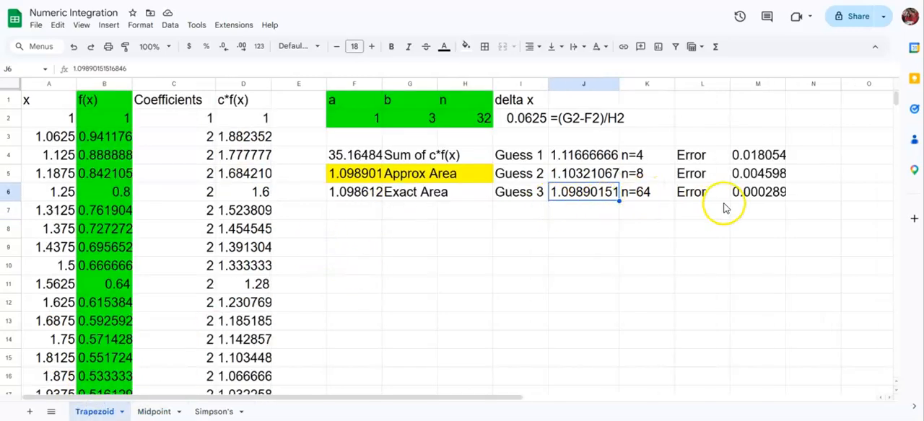
click(750, 197)
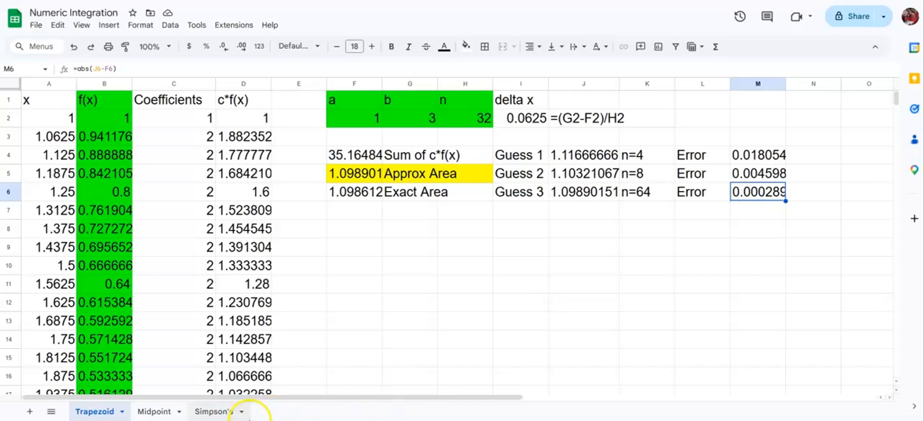
click(211, 412)
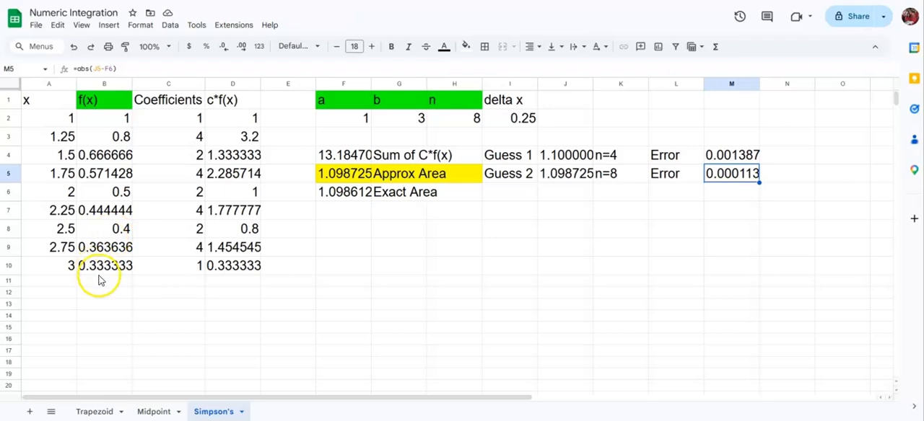
Examine the Coefficients column of the Trapezoid sheet from its first value to its last
click(89, 412)
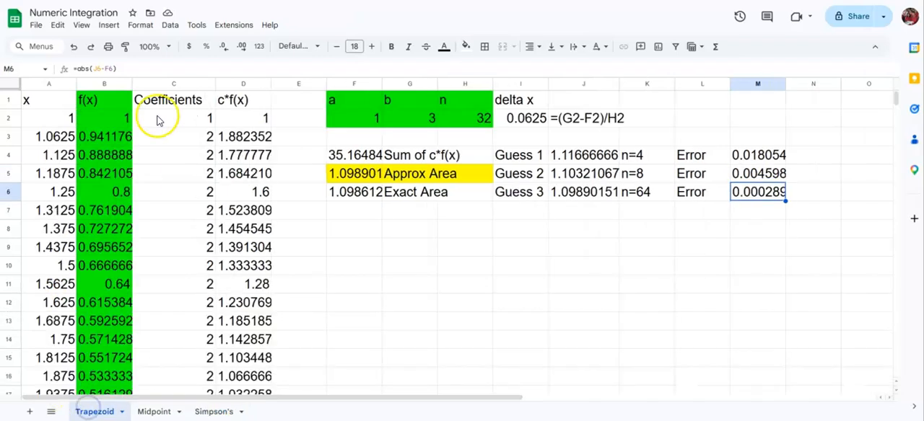
click(166, 83)
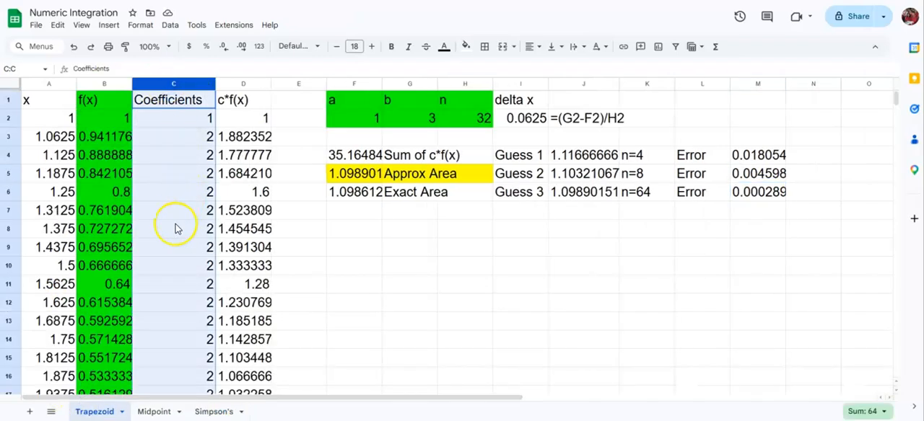
click(196, 119)
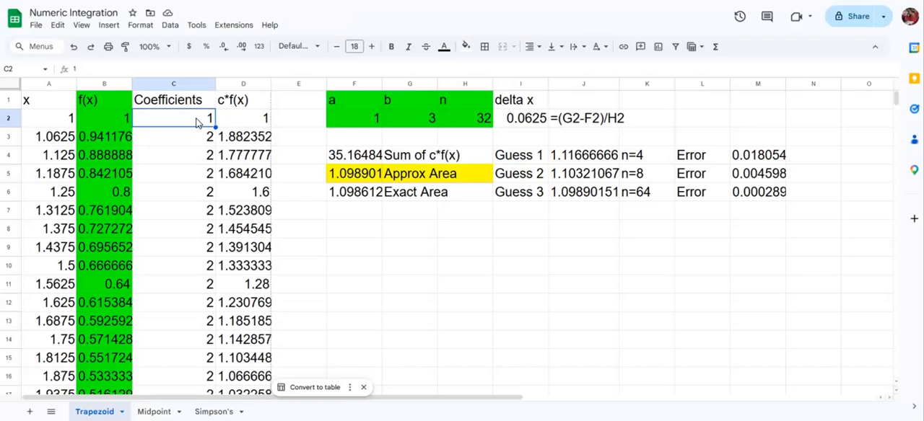
key(ctrl+Down)
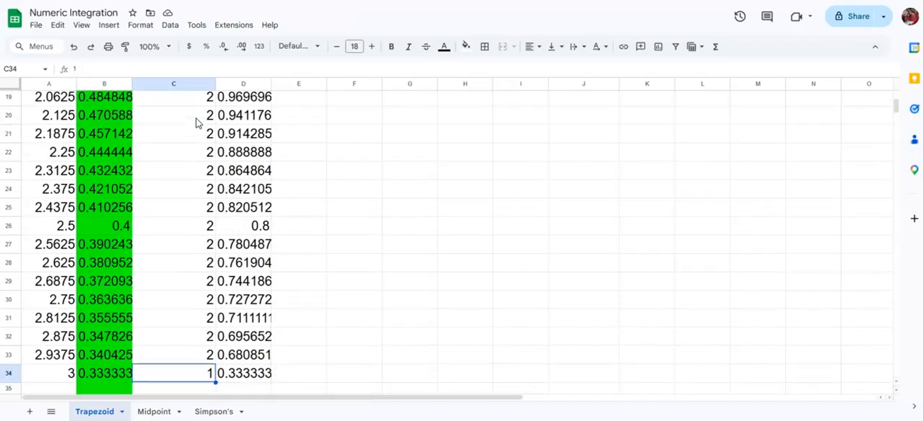
key(Up)
key(Down)
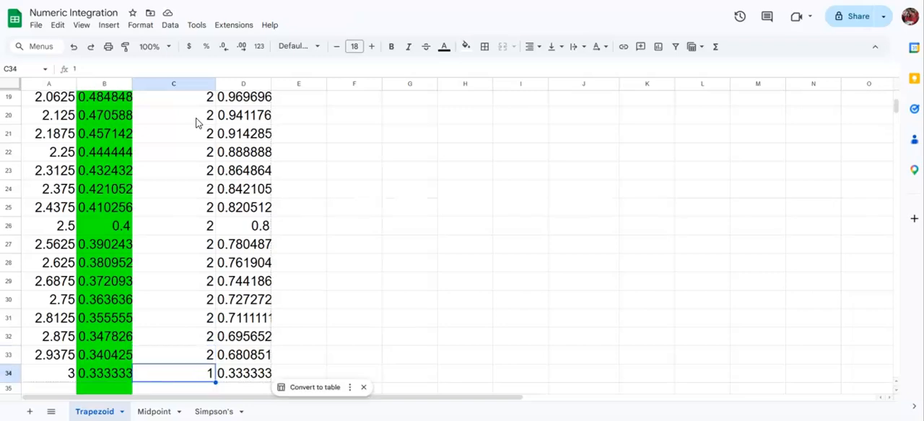
key(ctrl+Up)
key(Down)
key(Down)
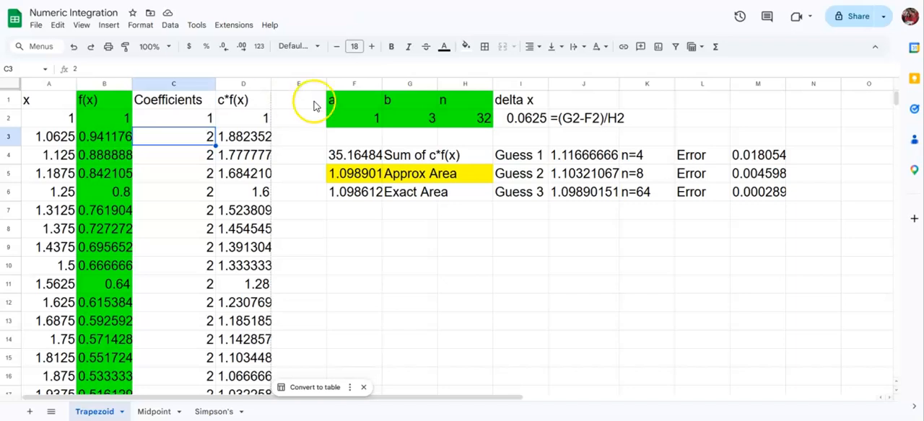
Set n to 64 in cell H2 of the Trapezoid sheet
click(478, 122)
text(64)
key(Return)
Inspect the end of the Trapezoid table to see where the x values and coefficients stop
key(Left)
key(Left)
key(Left)
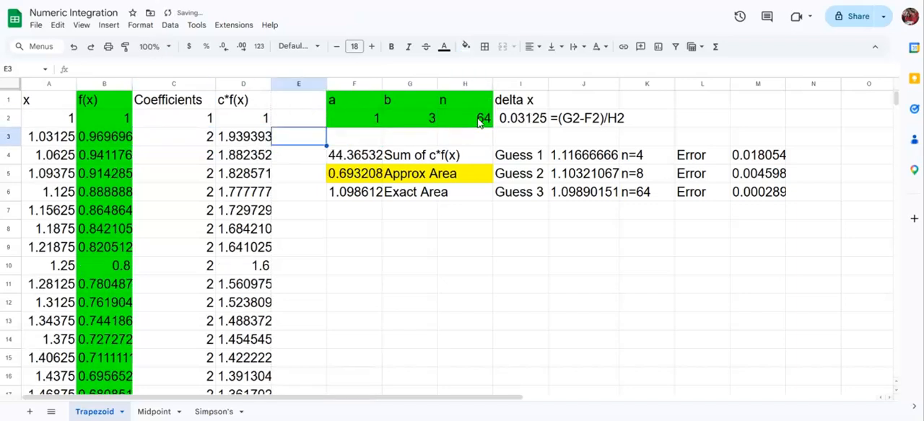
key(Left)
key(Left)
key(Down)
key(Down)
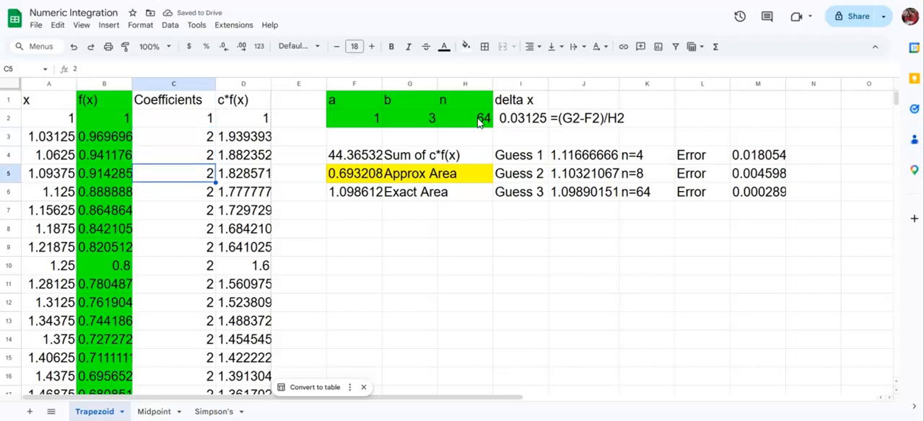
key(ctrl+Down)
key(Left)
key(Left)
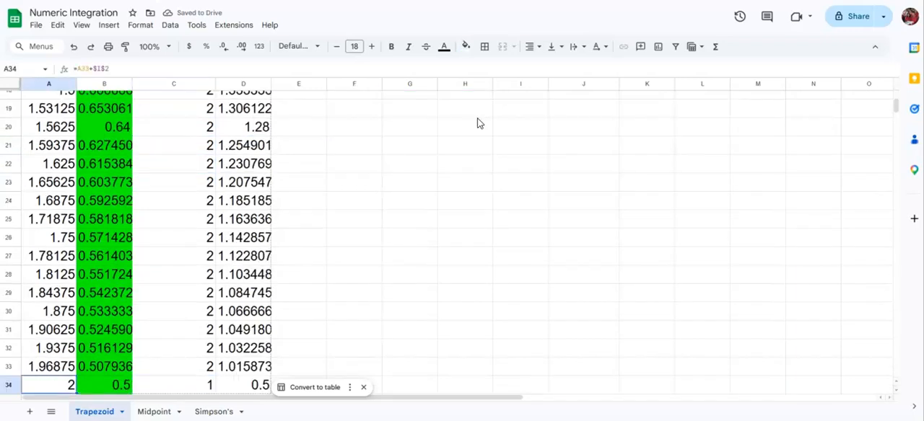
key(Down)
key(Down)
key(Down)
key(Up)
key(Up)
key(Up)
key(Down)
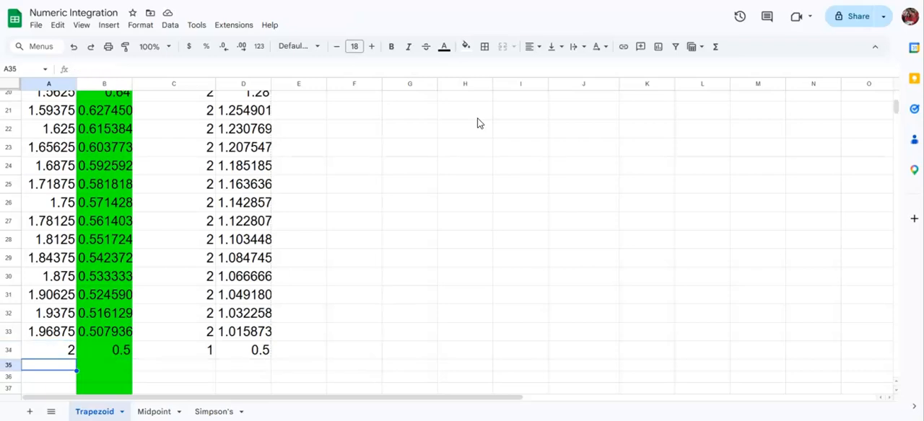
key(ctrl+Down)
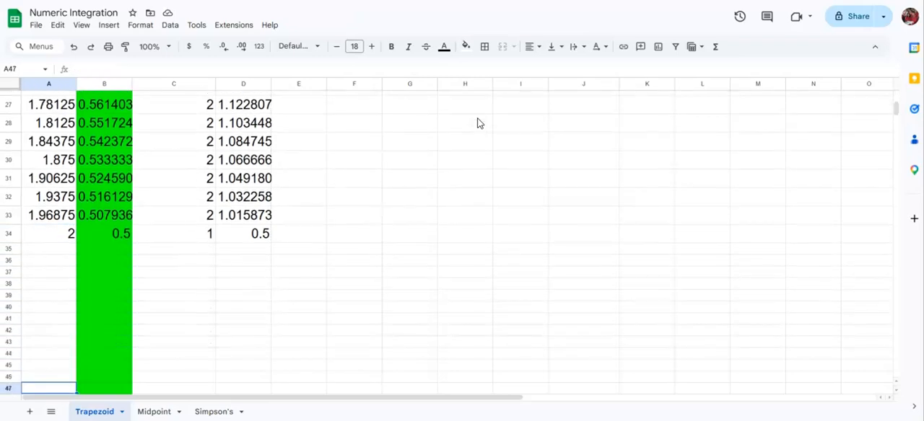
Extend the x formula from cell A34 down through A66 and check the end of the column
click(54, 234)
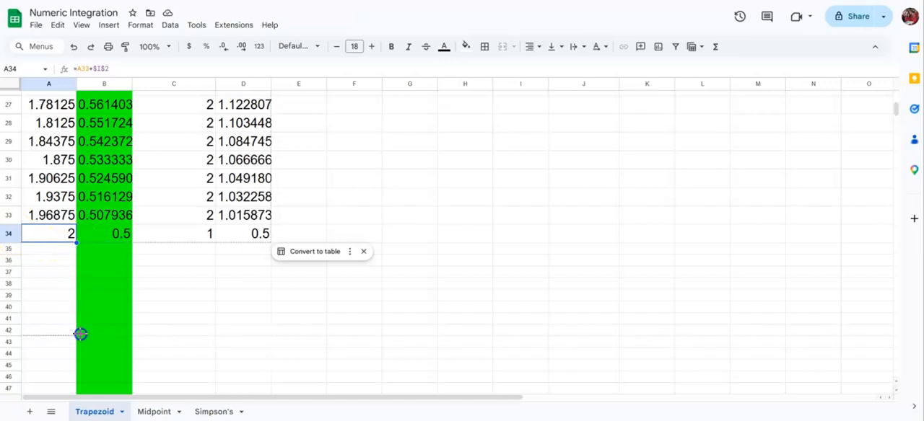
scroll(79, 360, down, 1)
scroll(81, 411, down, 5)
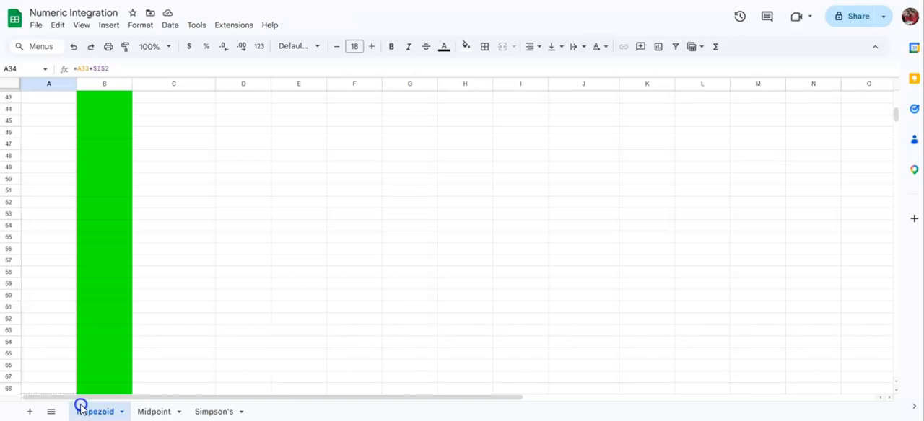
drag(74, 363, 75, 356)
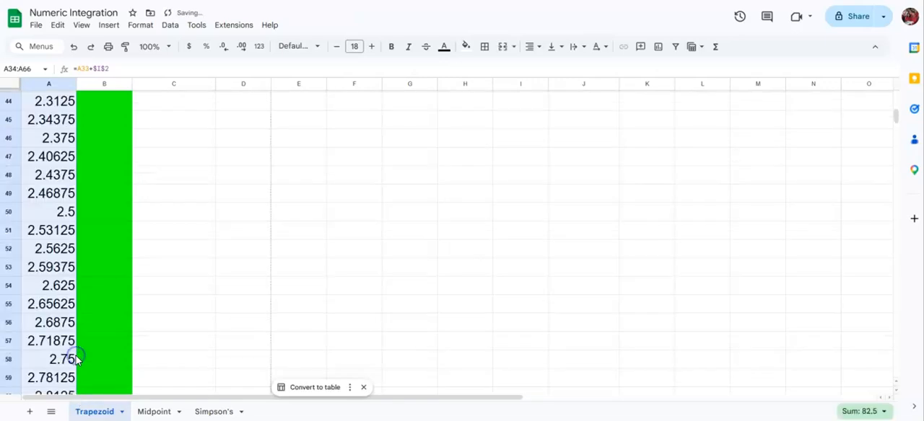
click(79, 358)
key(Down)
key(Down)
key(Down)
key(Down)
key(Down)
key(Down)
key(Down)
key(Down)
key(Down)
key(Down)
key(Down)
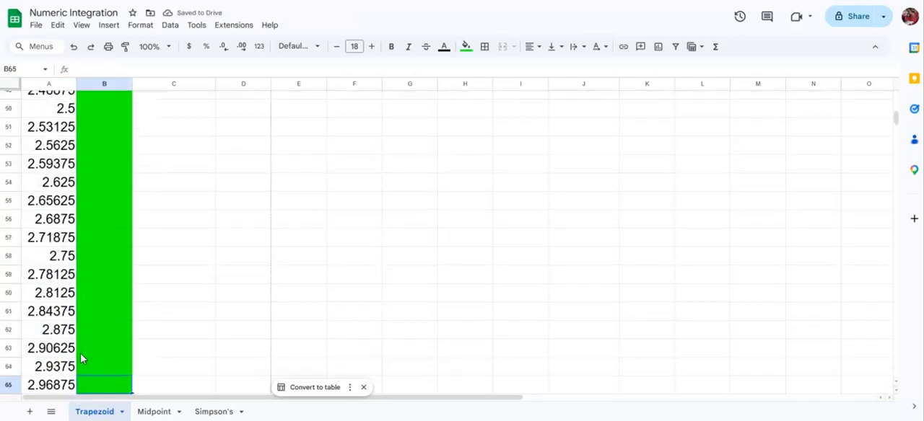
key(Up)
key(Up)
key(Up)
key(Up)
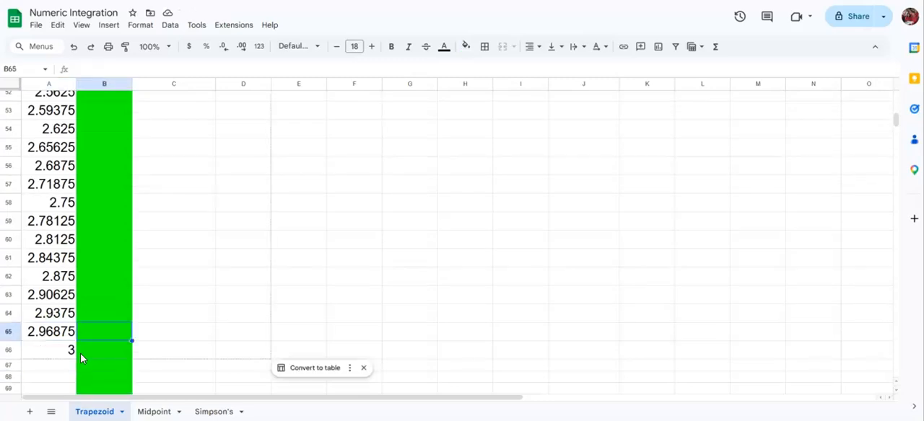
Extend the f(x) formula from cell B34 down through B66 and check both ends of the column
key(Down)
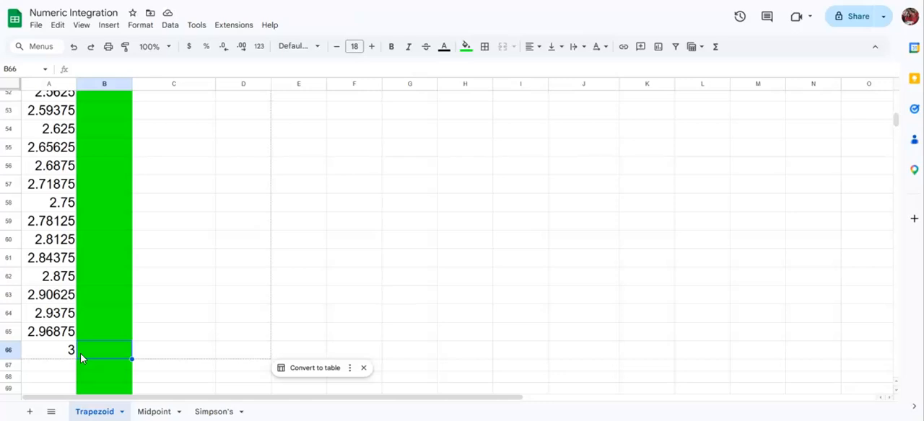
key(ctrl+Up)
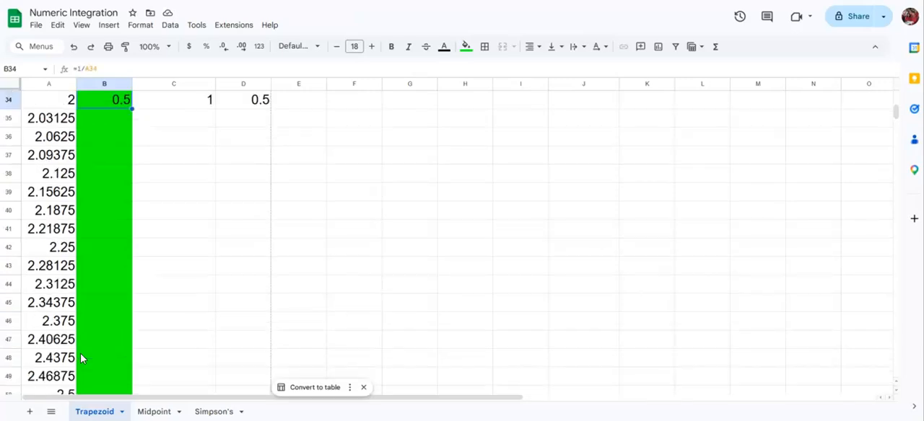
scroll(81, 359, up, 2)
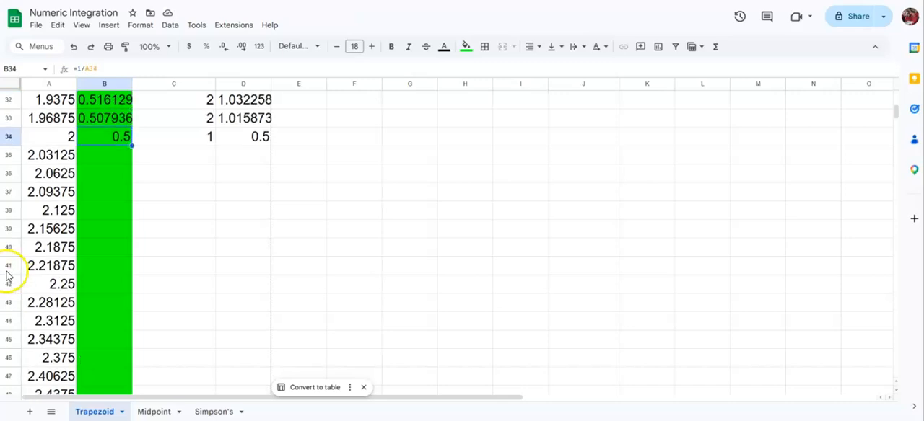
double_click(132, 144)
key(Down)
key(Down)
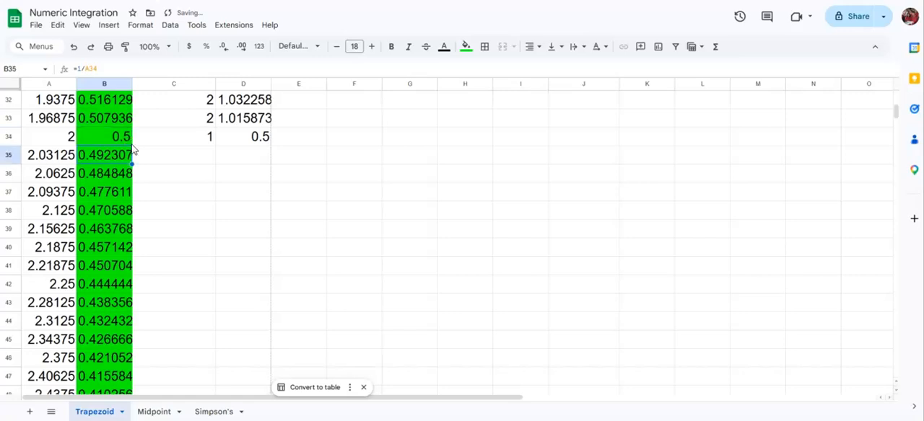
key(ctrl+Down)
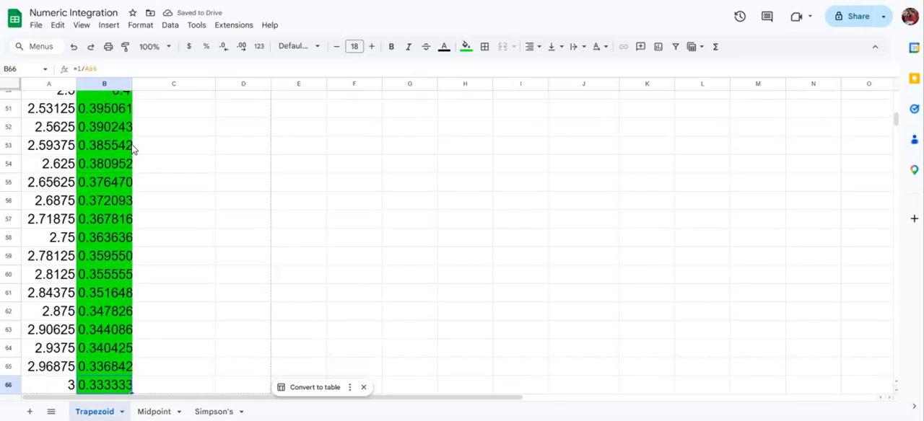
key(Down)
key(ctrl+Up)
key(ctrl+Up)
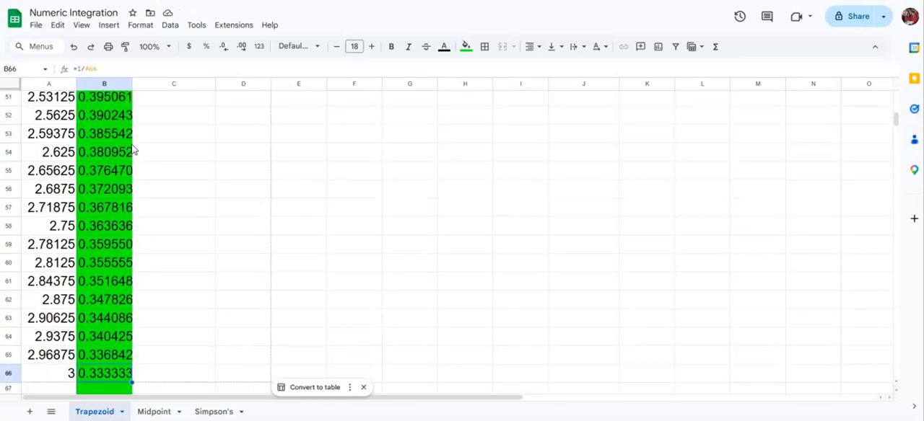
key(Down)
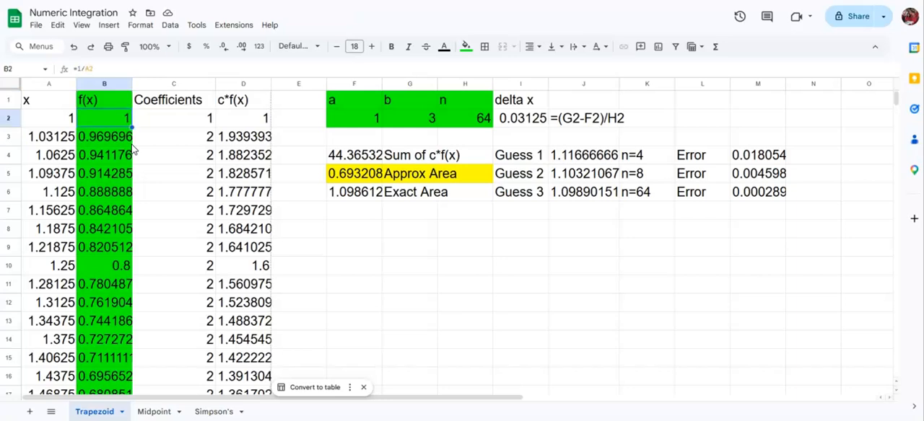
Examine the end of the Coefficients column around cell C34, where the coefficients stop
key(Right)
key(ctrl+Down)
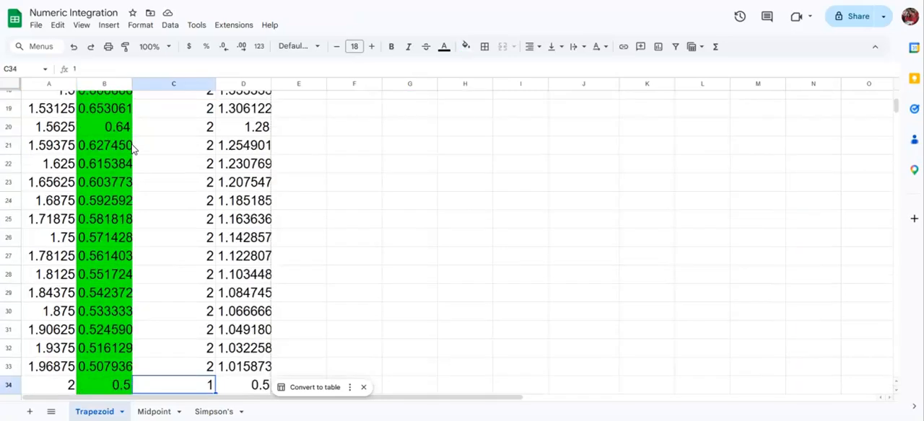
key(Down)
key(Down)
key(Down)
key(Down)
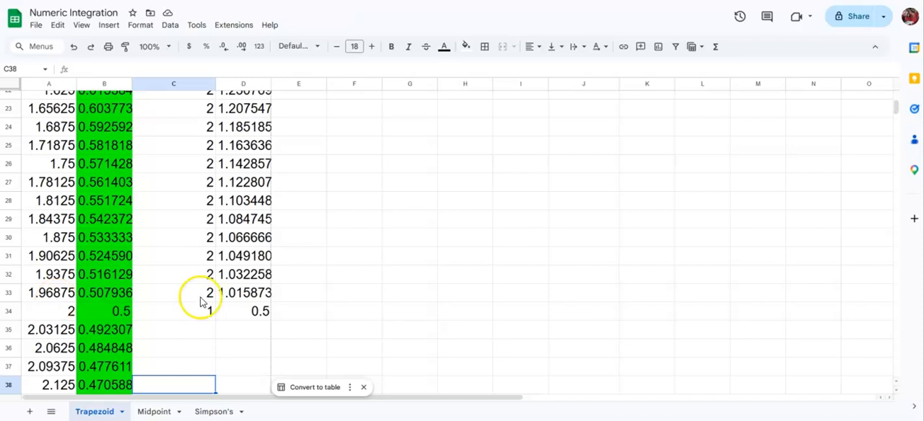
Try to extend the coefficient 2 from cell C33 with a fill, and undo it
click(202, 297)
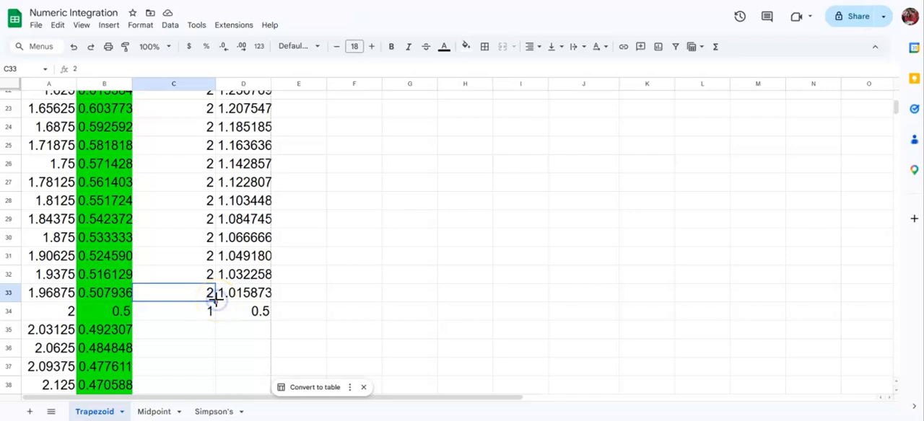
drag(215, 303, 221, 301)
click(213, 328)
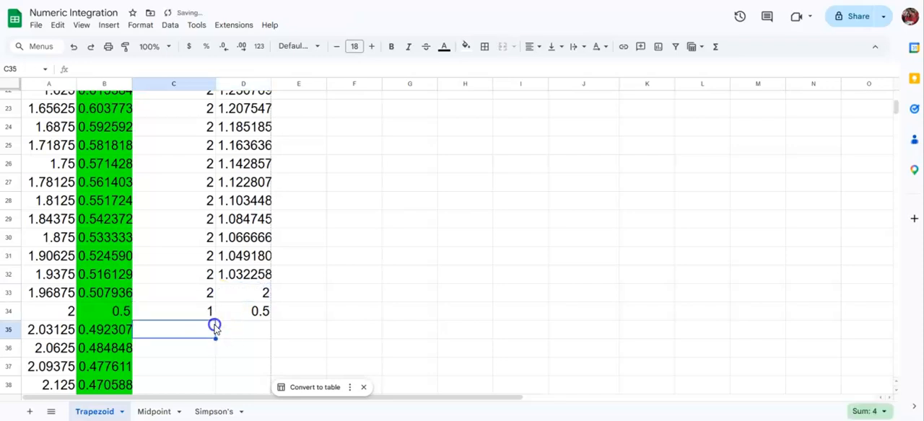
key(ctrl+z)
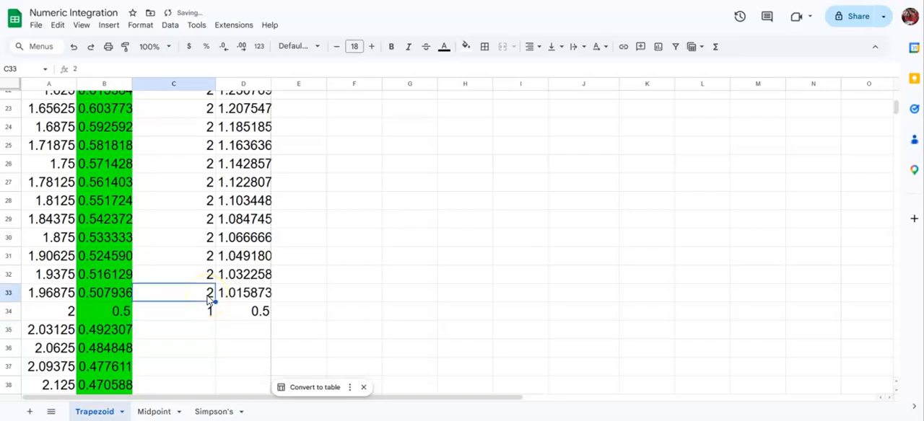
click(245, 372)
click(208, 297)
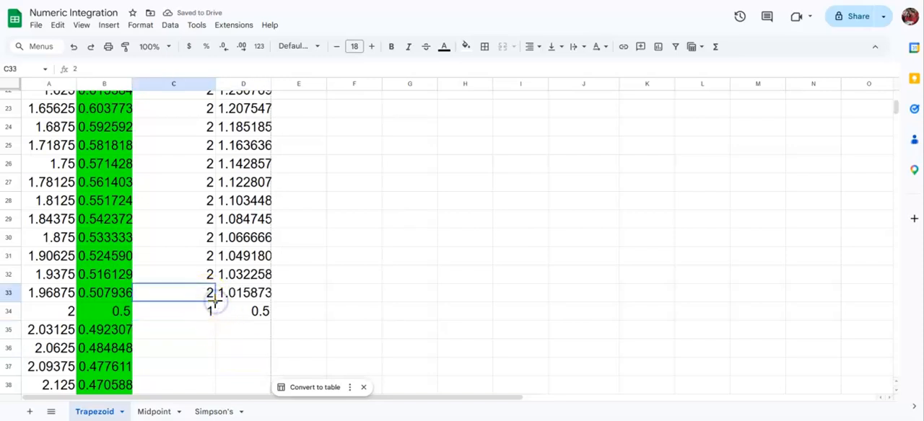
Set the coefficient in cell C34 to 2 and copy it down the Coefficients column through C66
click(205, 312)
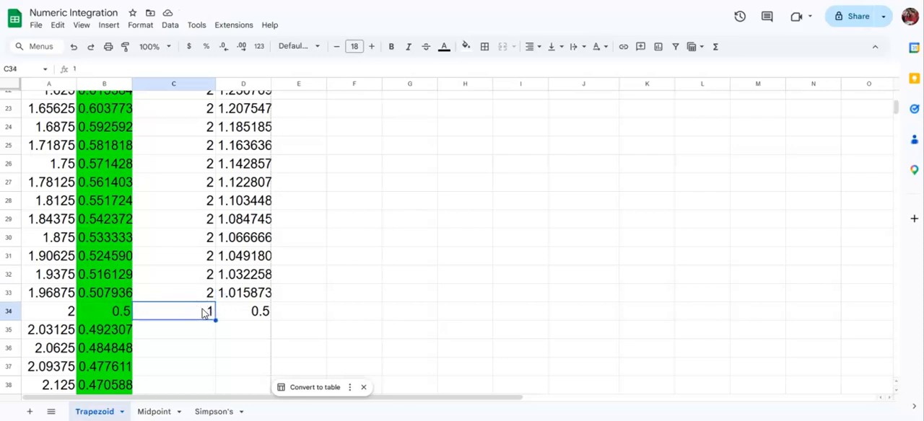
text(2)
key(Return)
click(205, 312)
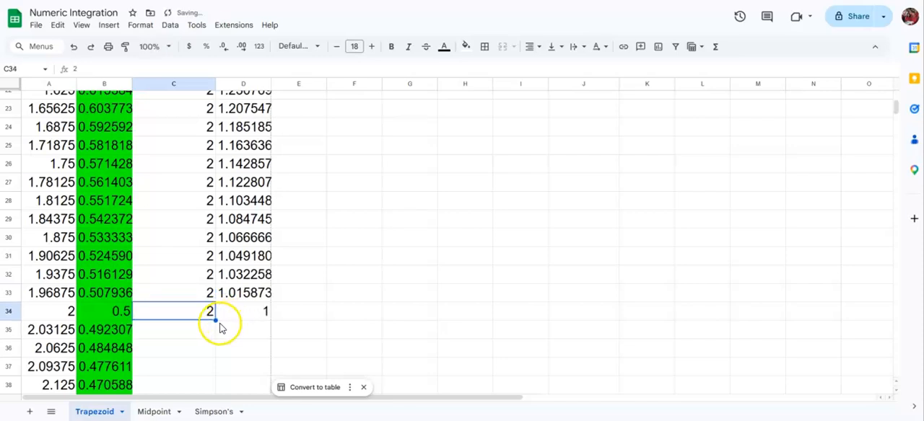
double_click(215, 321)
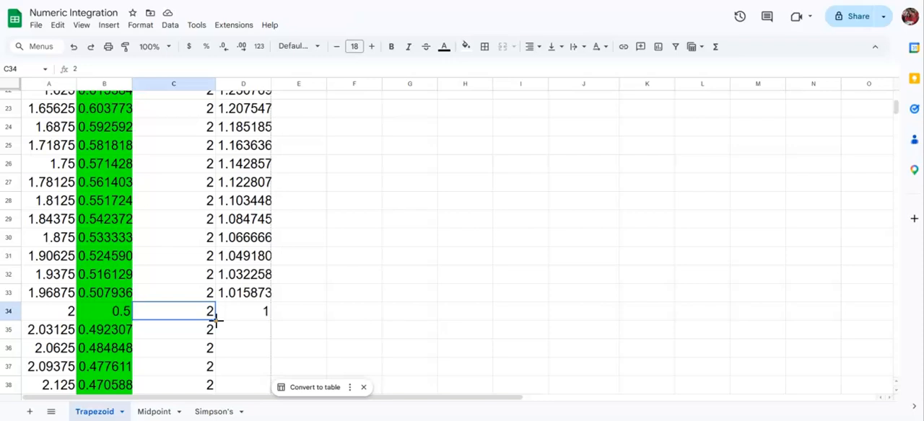
Set the last coefficient, in cell C66, to 1
key(ctrl+Down)
text(1)
key(Return)
Extend the c*f(x) formula from cell D34 down through D66 and check the end of the column
key(Right)
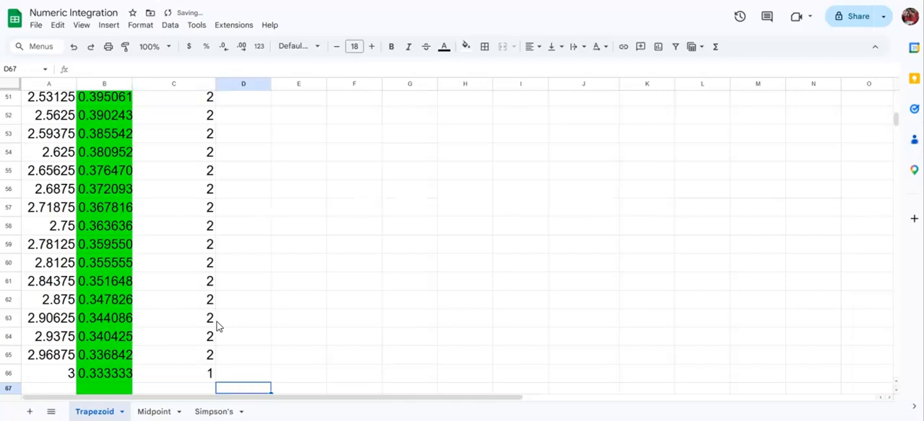
key(Up)
key(ctrl+Up)
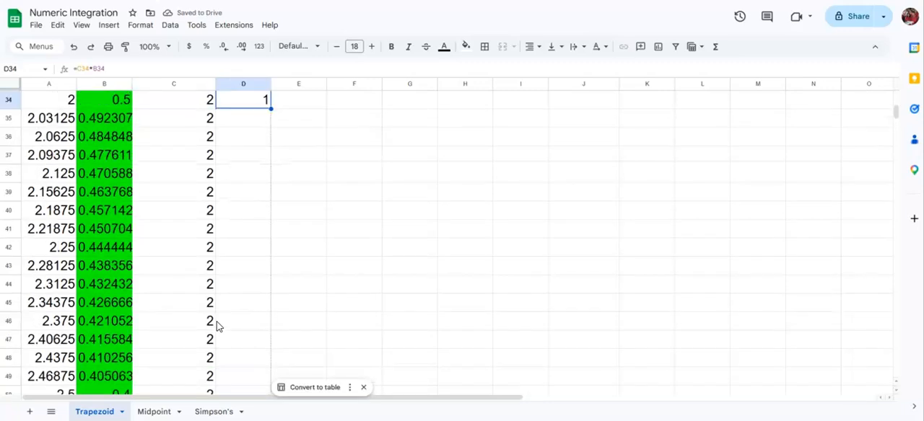
double_click(272, 106)
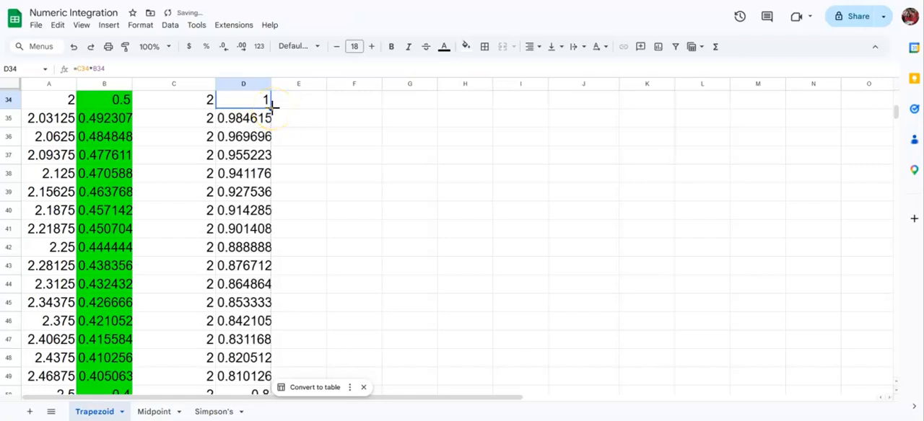
key(ctrl+Down)
key(Down)
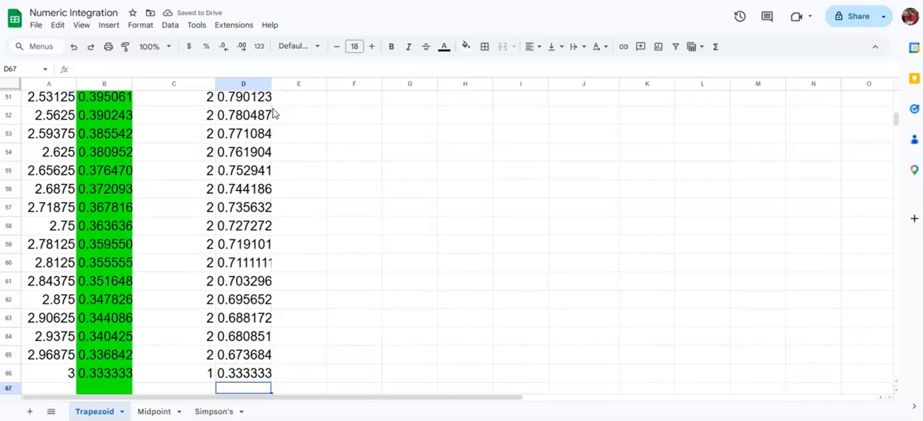
key(Up)
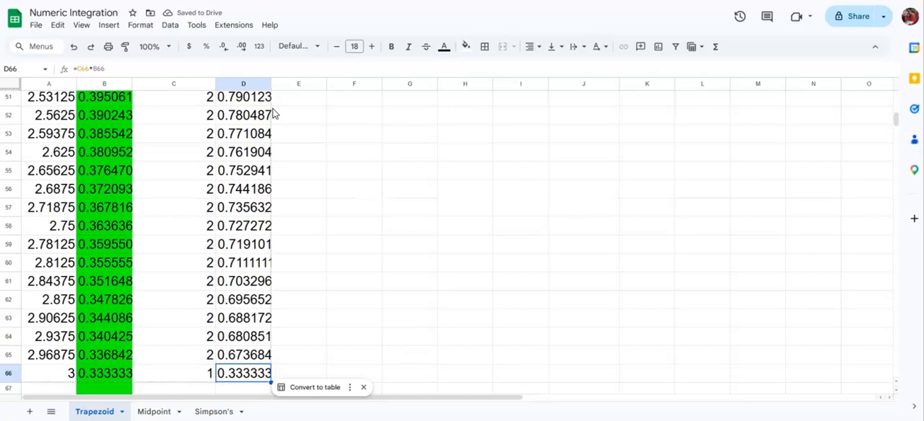
Copy the Approx Area result from cell F5 and paste it as a plain value into J7
key(ctrl+Up)
key(Down)
key(Down)
key(Down)
key(Down)
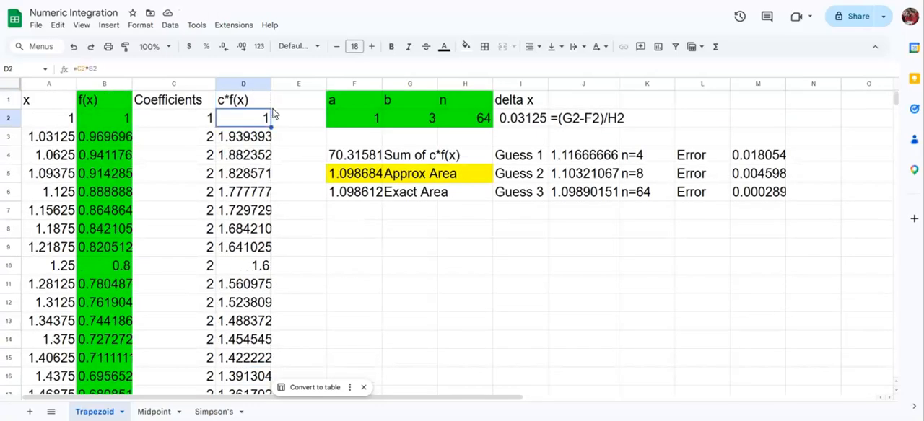
key(Right)
key(Right)
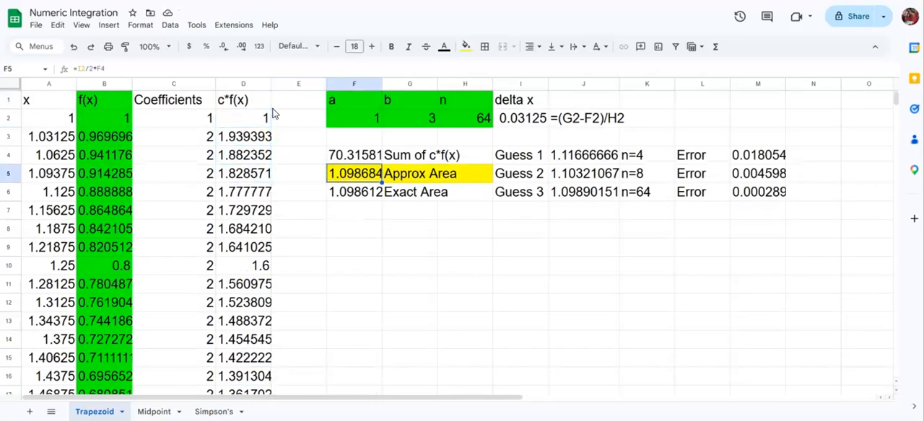
key(ctrl+c)
key(Right)
key(Right)
key(Right)
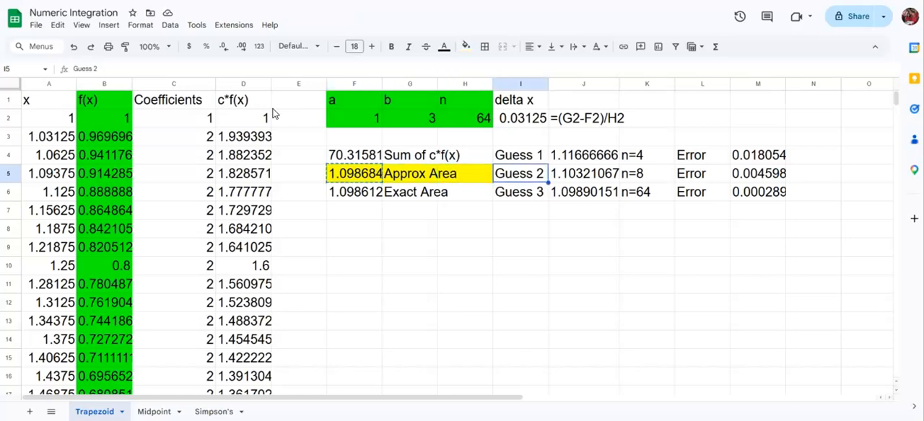
key(Right)
key(Down)
key(Down)
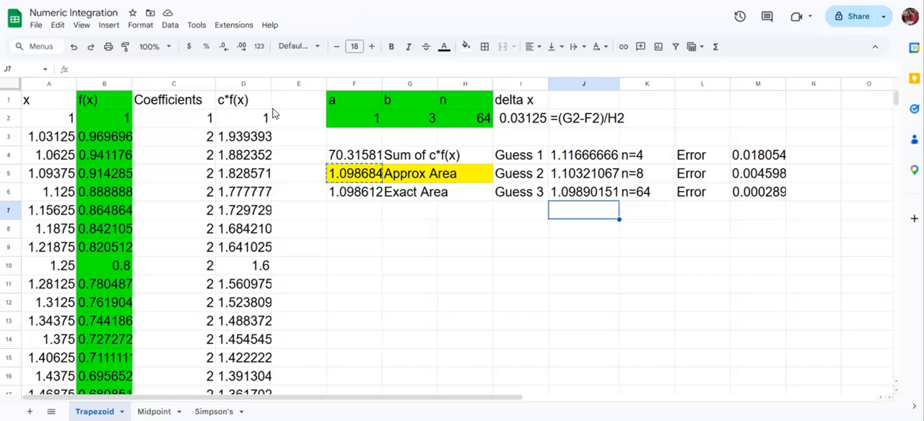
key(ctrl+shift+v)
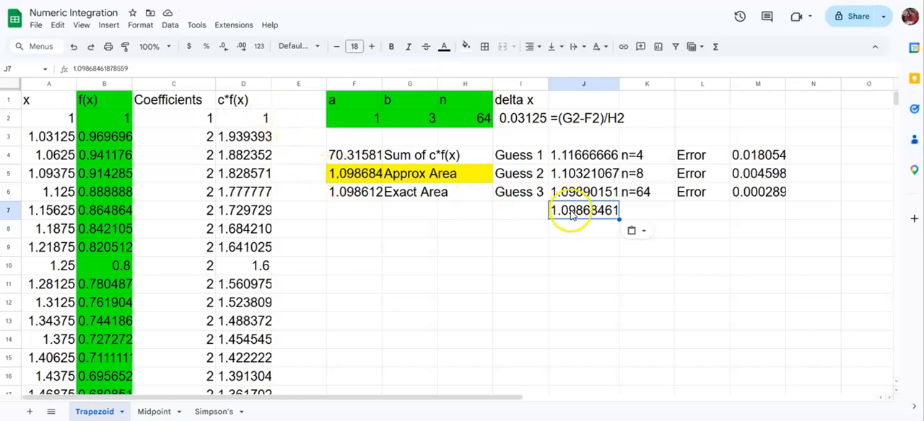
Paste the copied Approx Area with its formula into cell J8, inspect the formula, and undo the paste
click(570, 228)
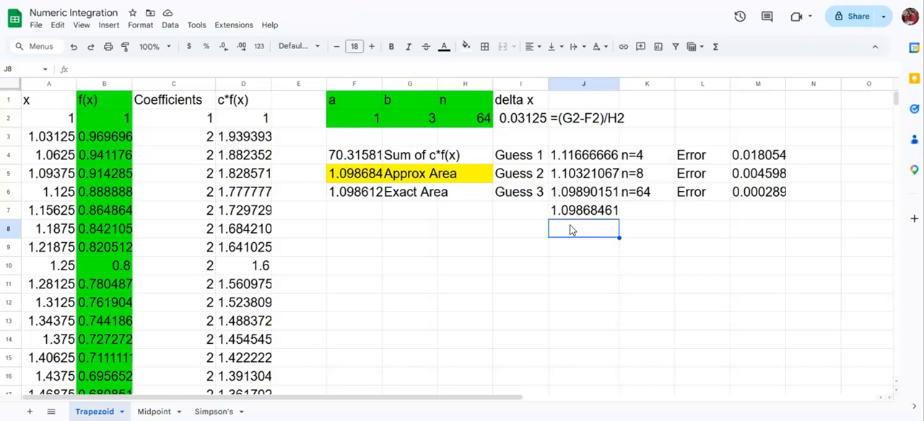
key(ctrl+v)
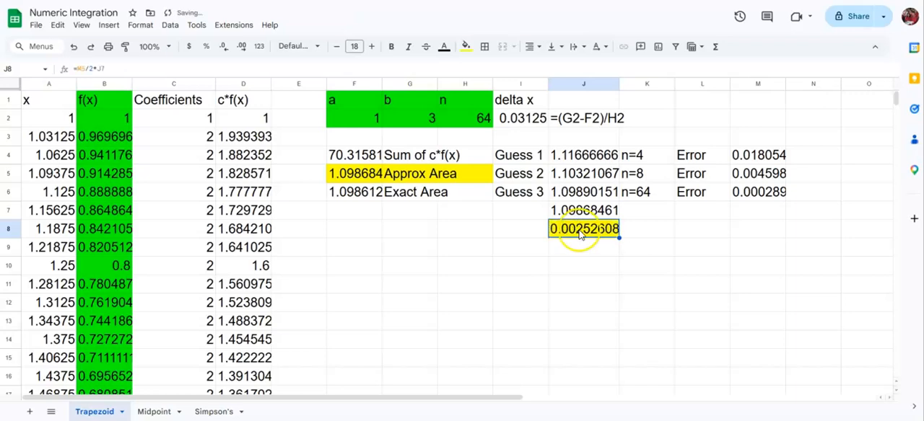
double_click(580, 231)
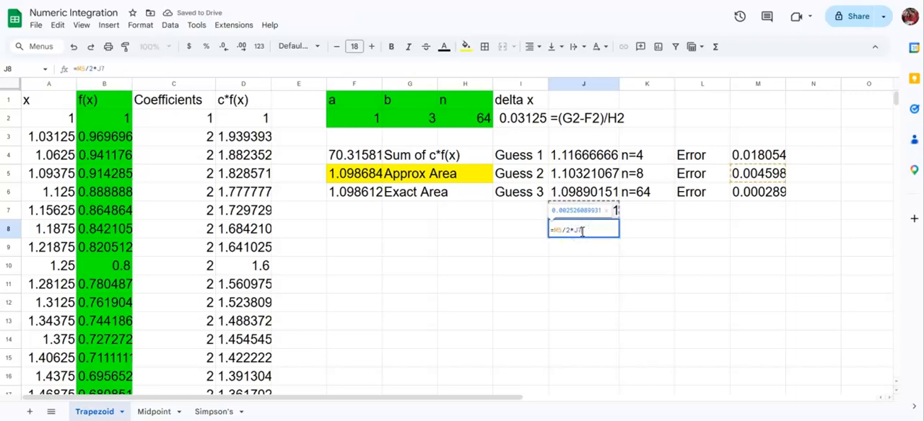
key(Return)
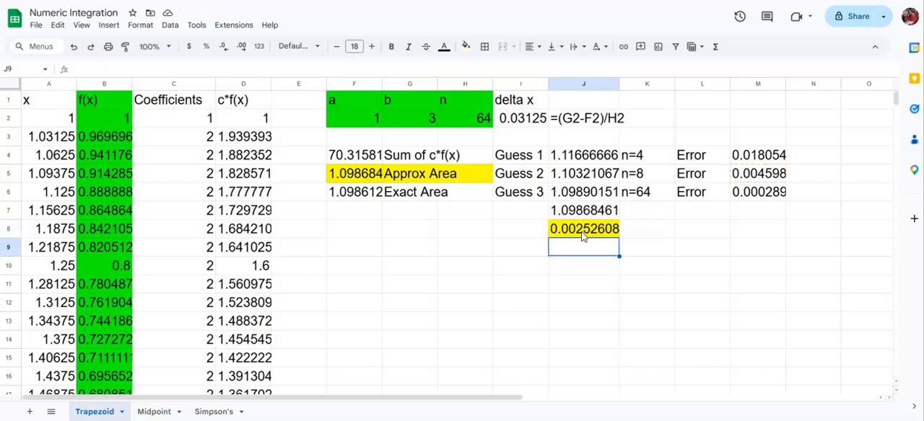
key(ctrl+z)
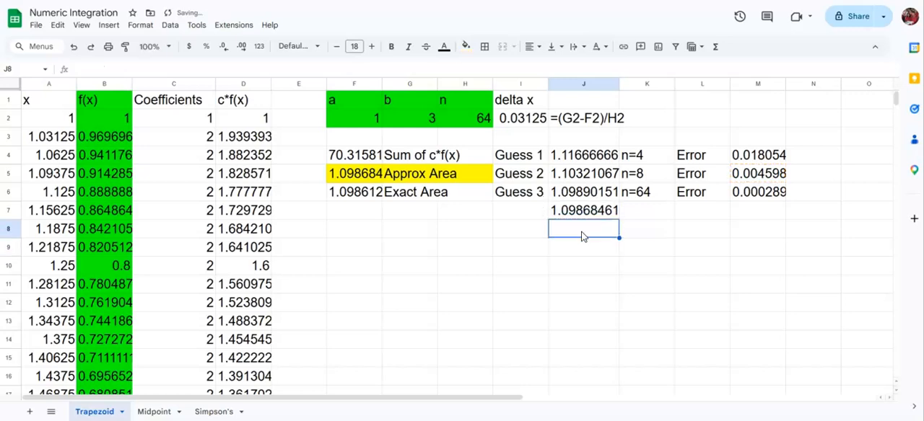
Paste the Approx Area as a plain value into cell J8, inspect its contents, and clear the cell
key(ctrl+v)
click(583, 244)
double_click(581, 232)
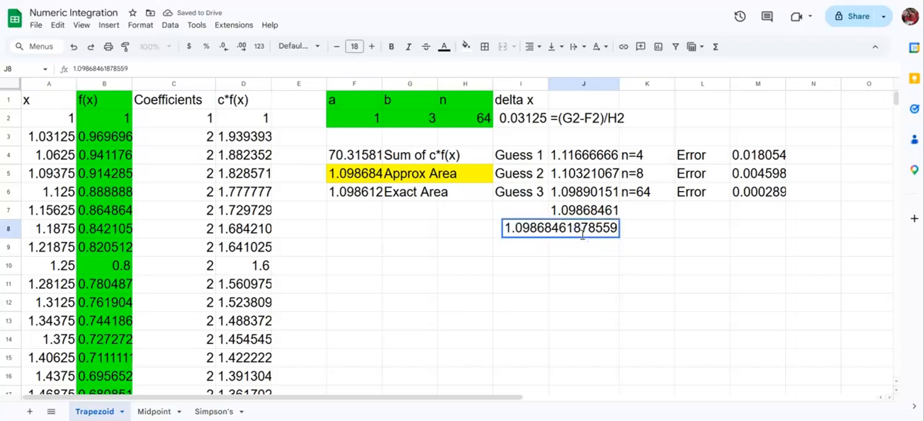
key(Return)
click(582, 233)
key(Delete)
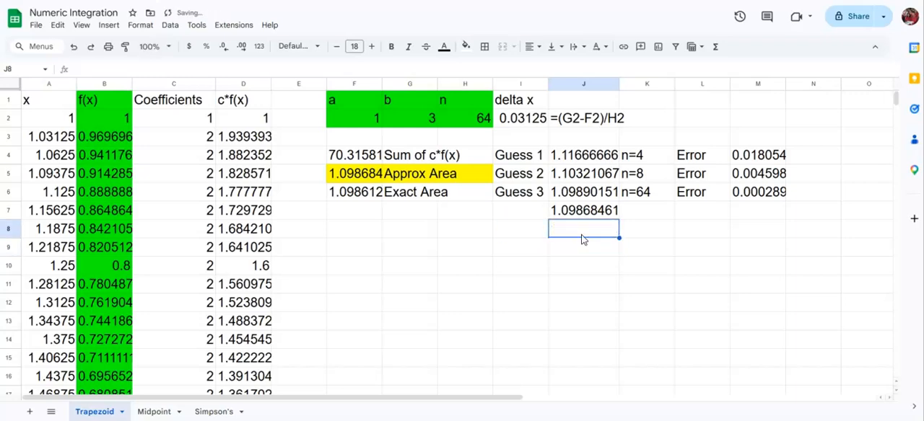
key(Up)
key(Left)
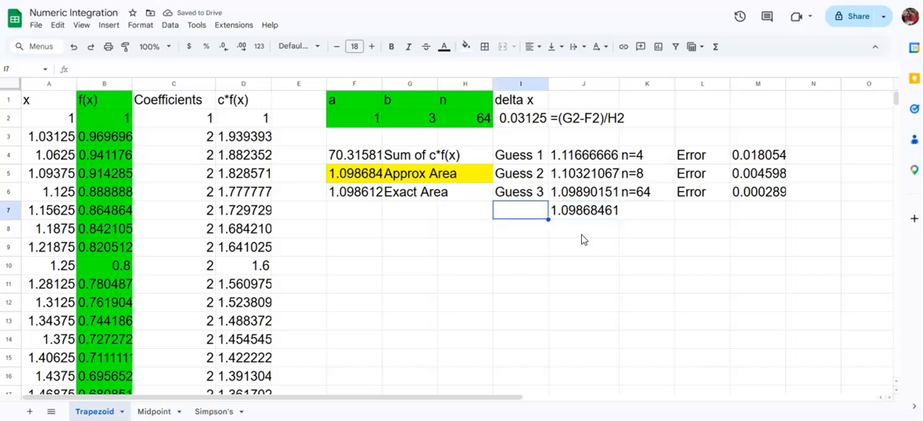
text(Gue)
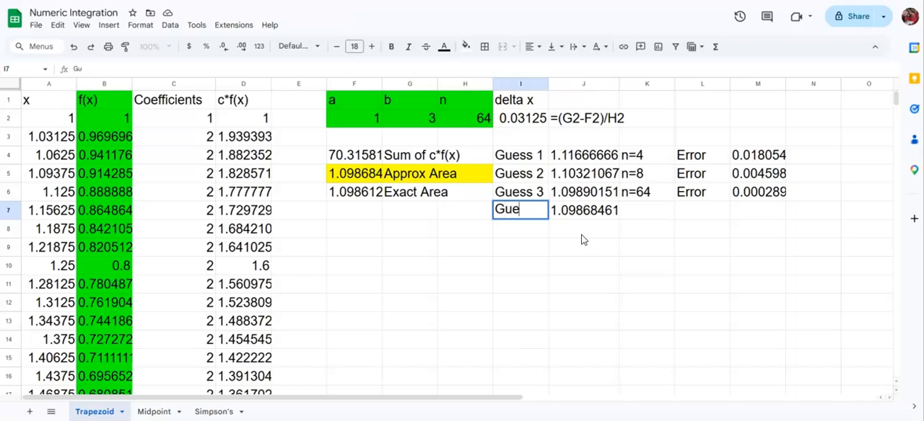
key(Escape)
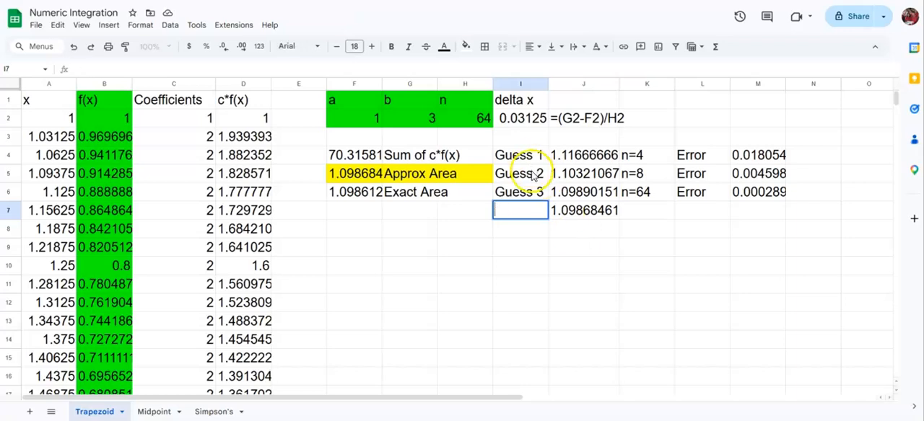
Extend the Guess label series from cells I4 through I6 down to I7 so that it reads Guess 4
click(533, 159)
drag(534, 160, 542, 214)
click(538, 232)
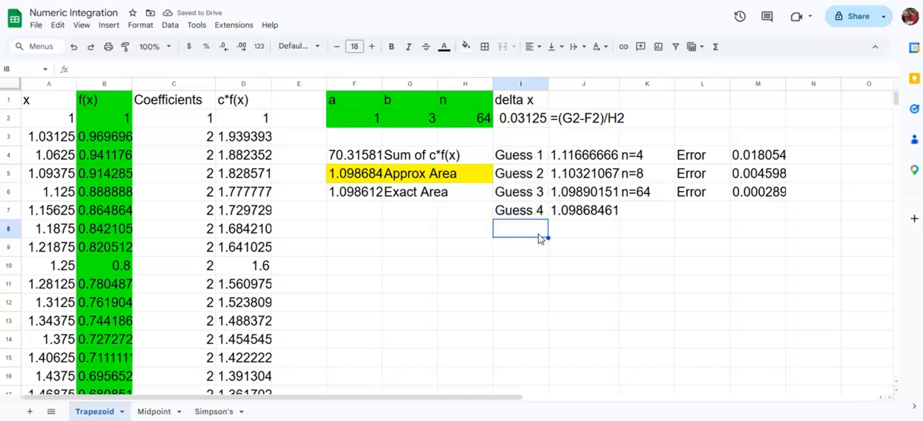
Correct the Guess 3 subinterval label in K6 to n=32 and label Guess 4 in K7 as n=64
click(646, 193)
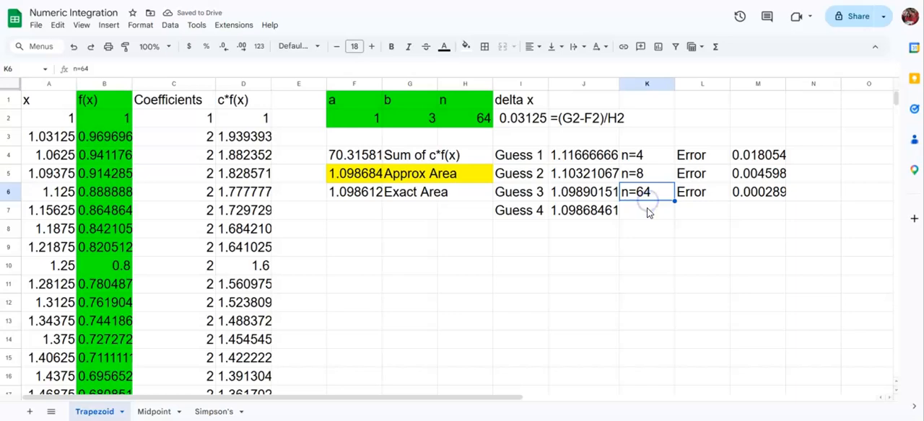
click(648, 212)
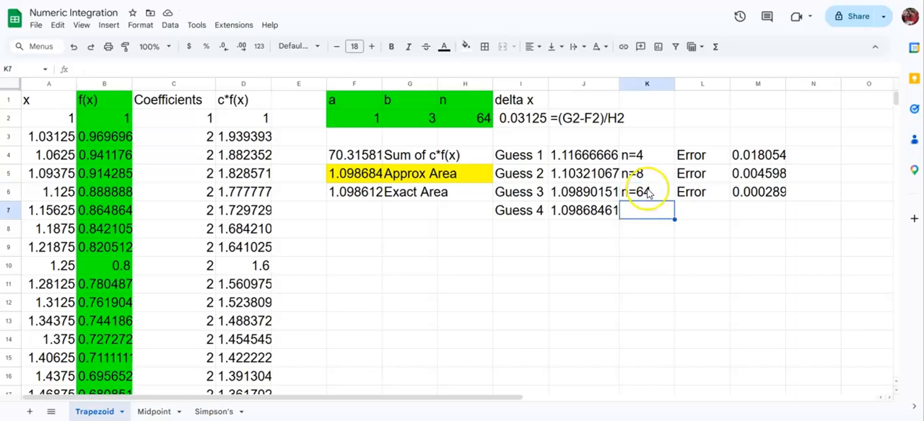
click(646, 193)
text(n=32)
key(Return)
text(n=64)
key(Return)
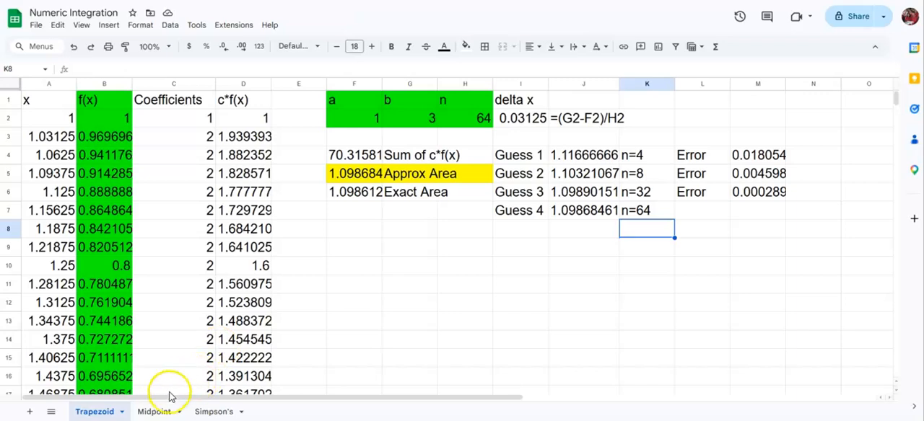
Switch to the Midpoint sheet to view its approximations
click(156, 411)
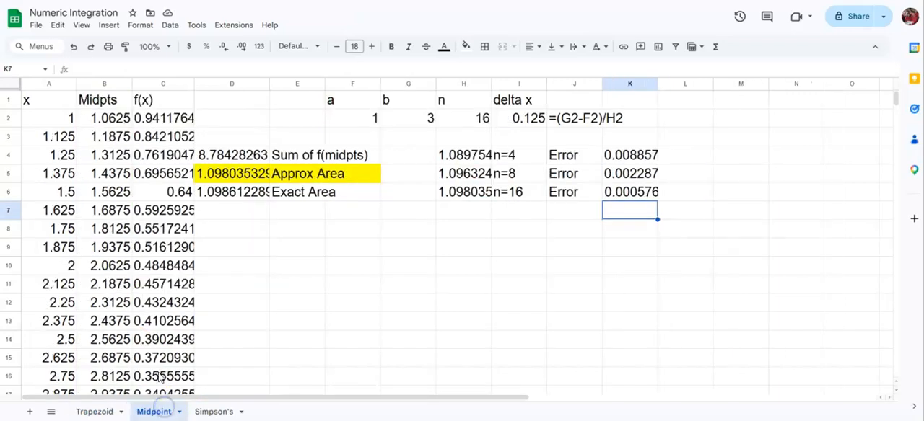